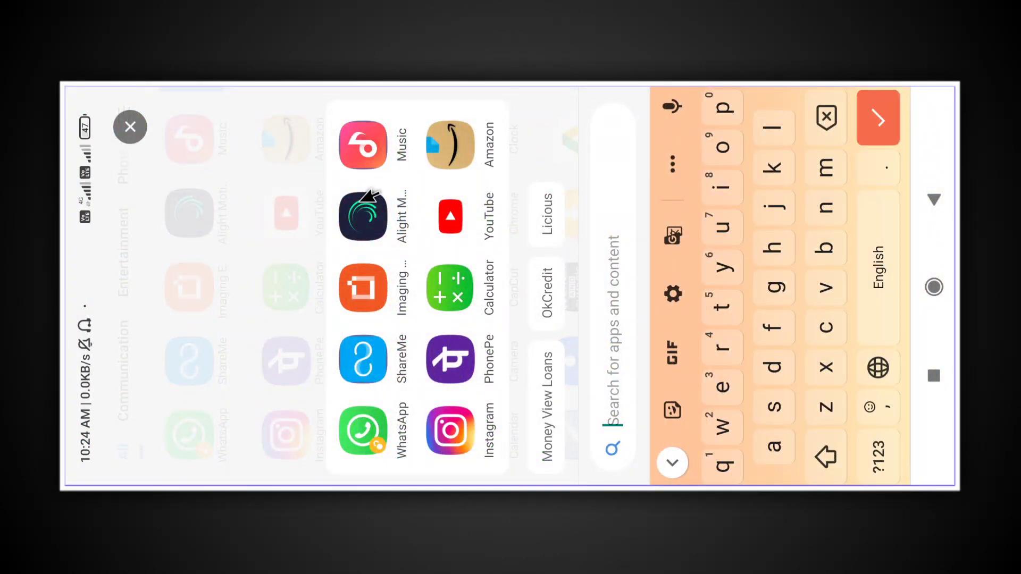
Launch Alight Motion, and switch to the Notes app page that holds the download links.
left_click(364, 210)
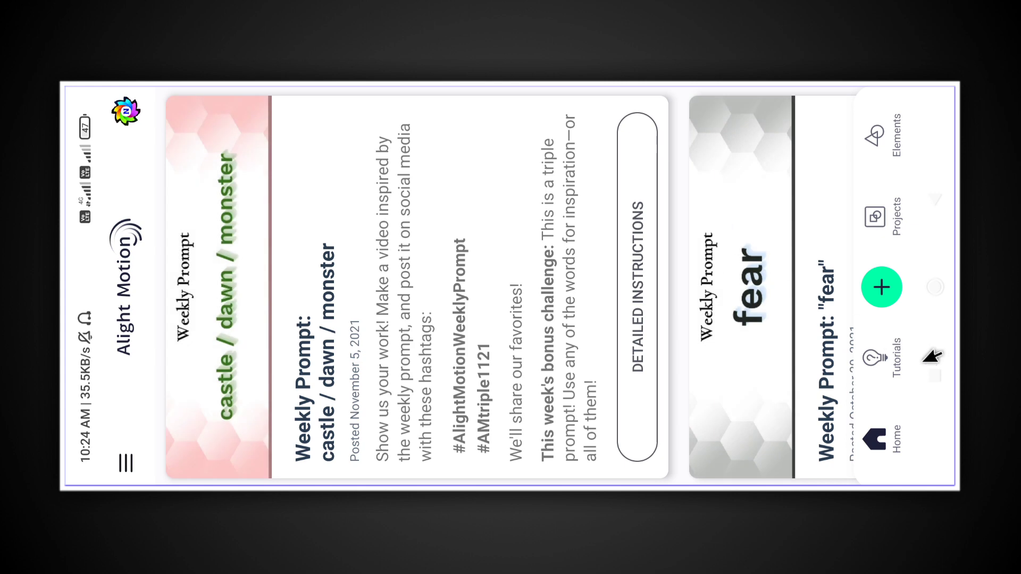
left_click(947, 374)
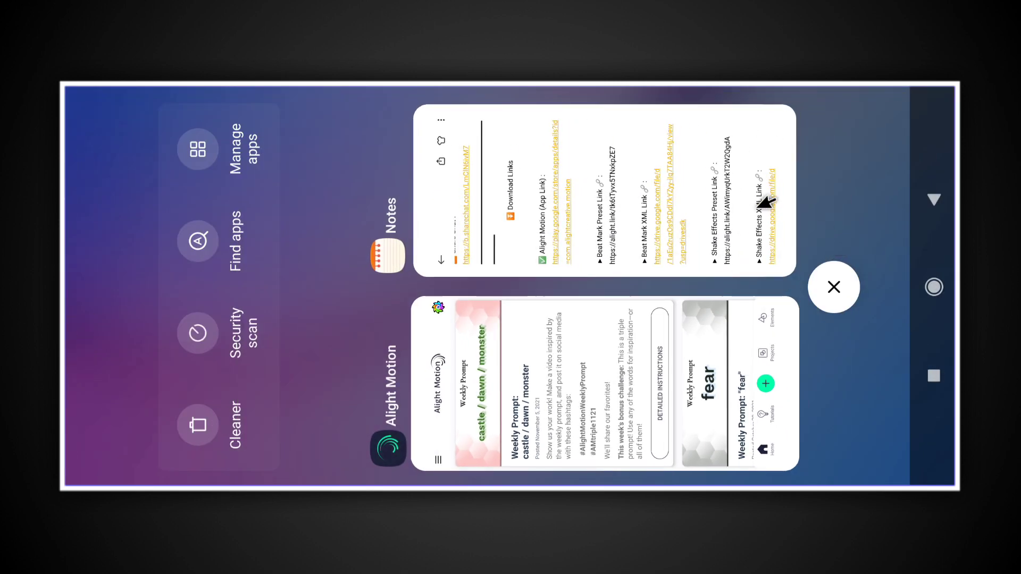
left_click(764, 200)
Open the Beat Mark preset link from the note and import the Beat Mark by NTO project into Alight Motion.
scroll(764, 200, "down", 3)
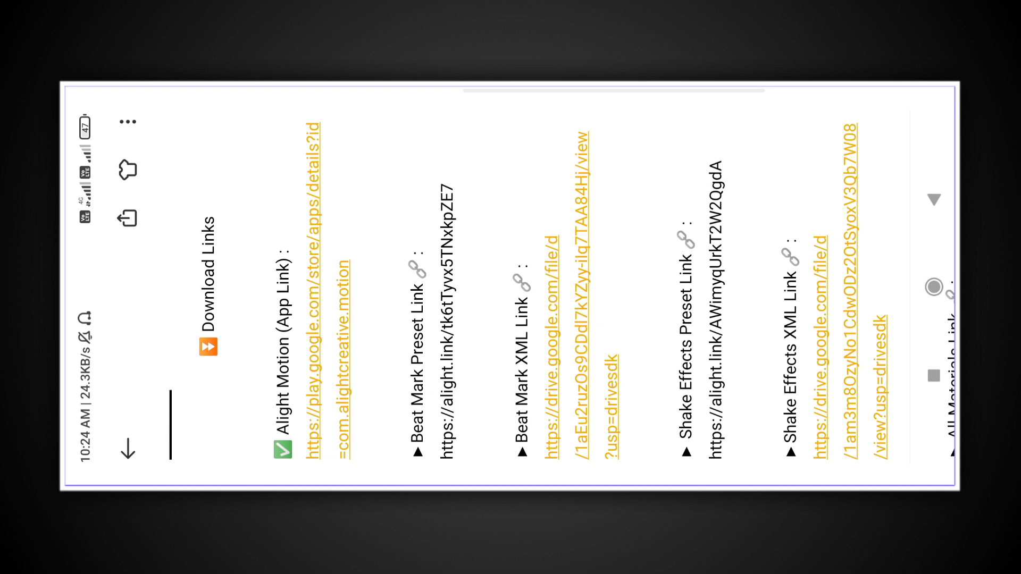
scroll(734, 230, "up", 3)
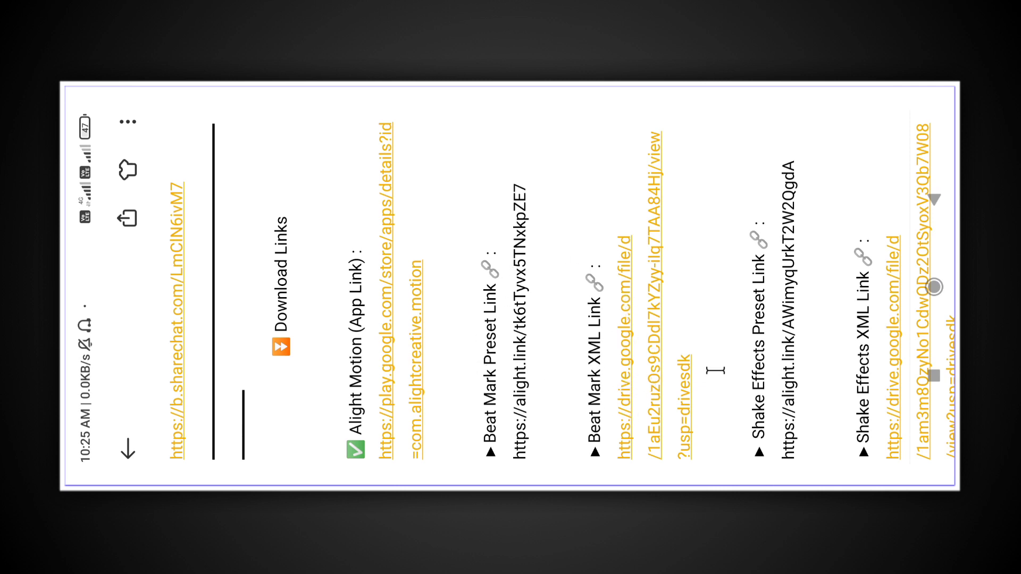
scroll(500, 380, "right", 5)
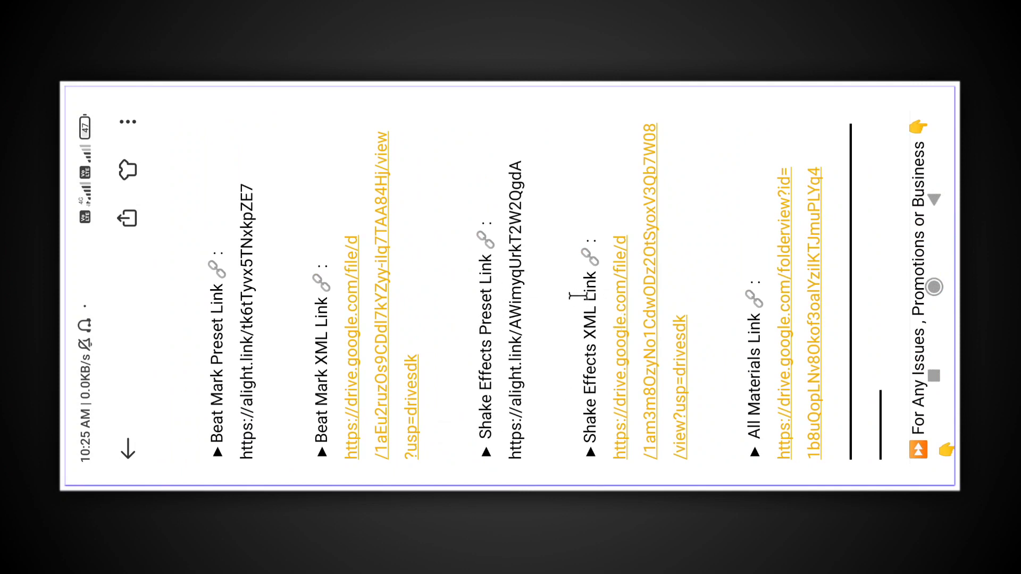
scroll(500, 390, "down", 1)
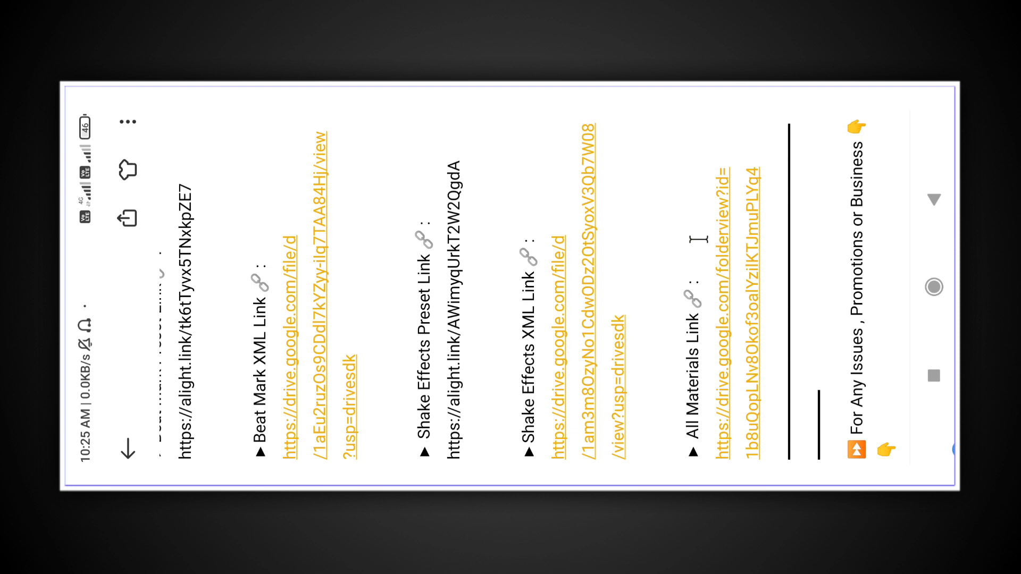
scroll(707, 287, "up", 10)
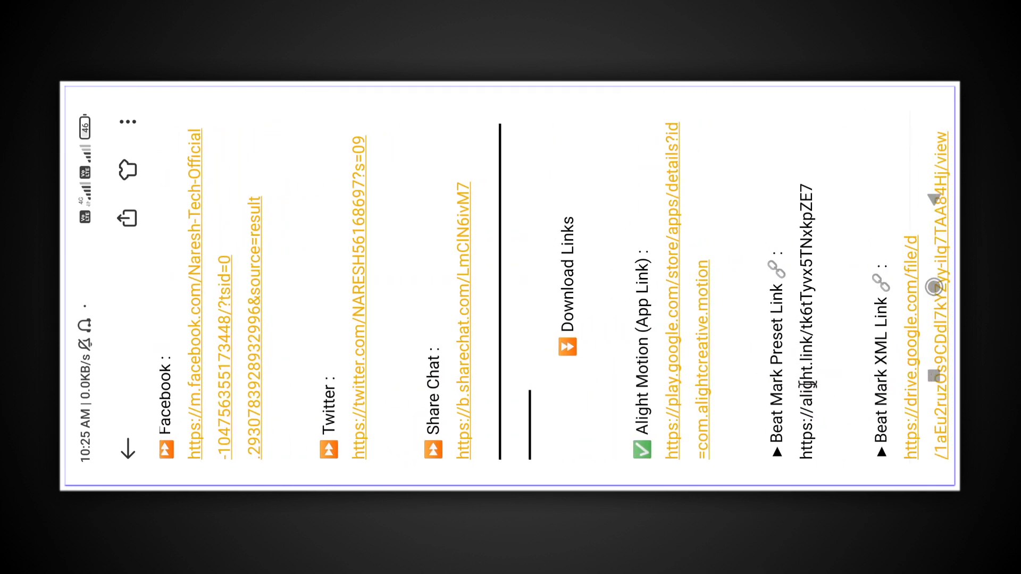
left_click(807, 383)
scroll(404, 133, "down", 5)
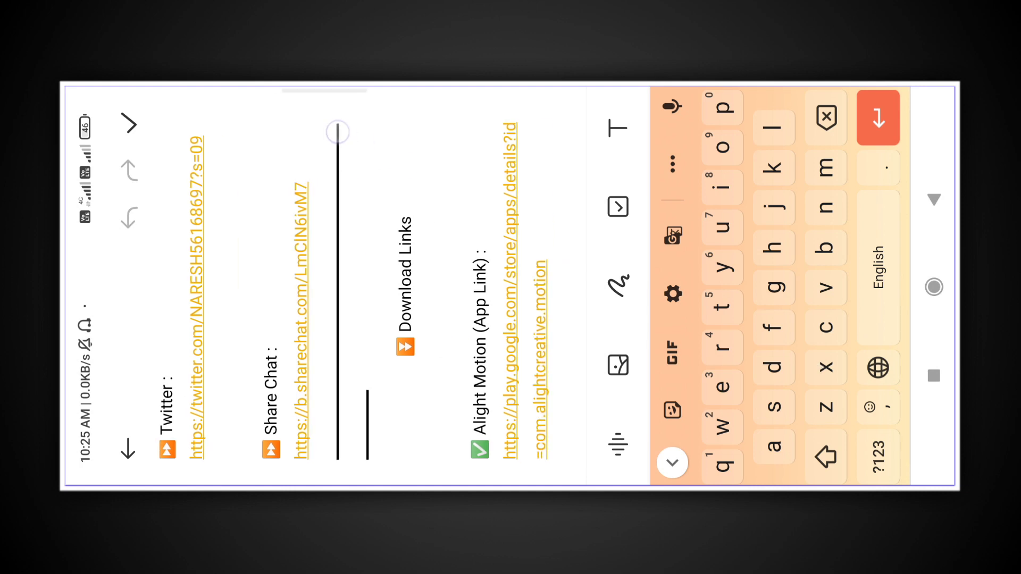
double_click(469, 240)
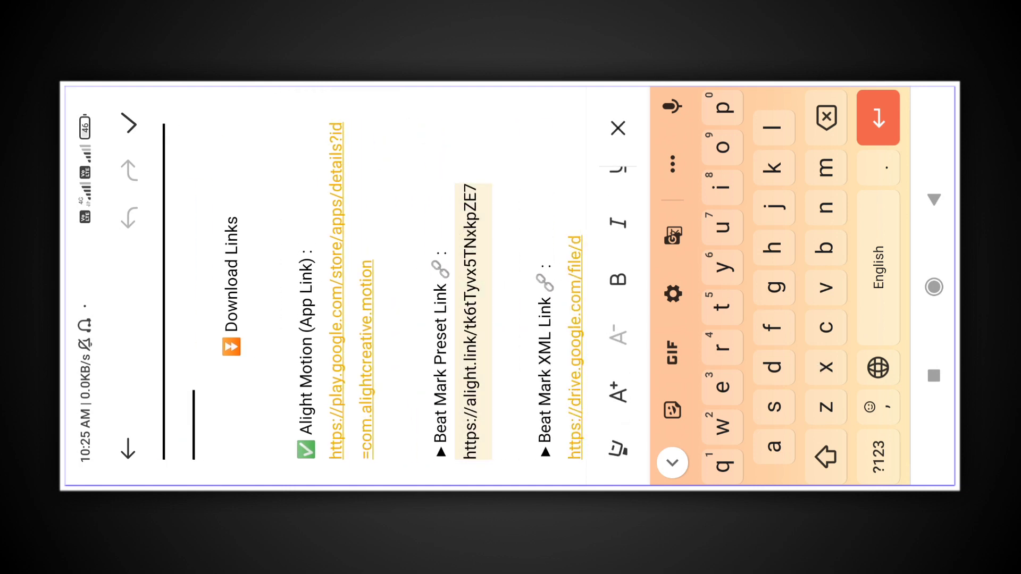
left_click(398, 455)
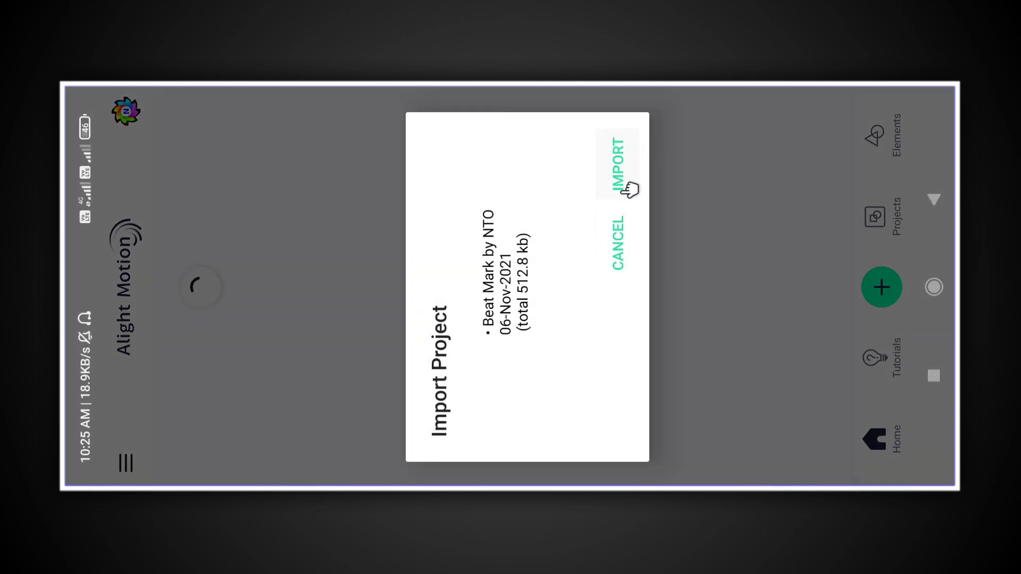
left_click(620, 162)
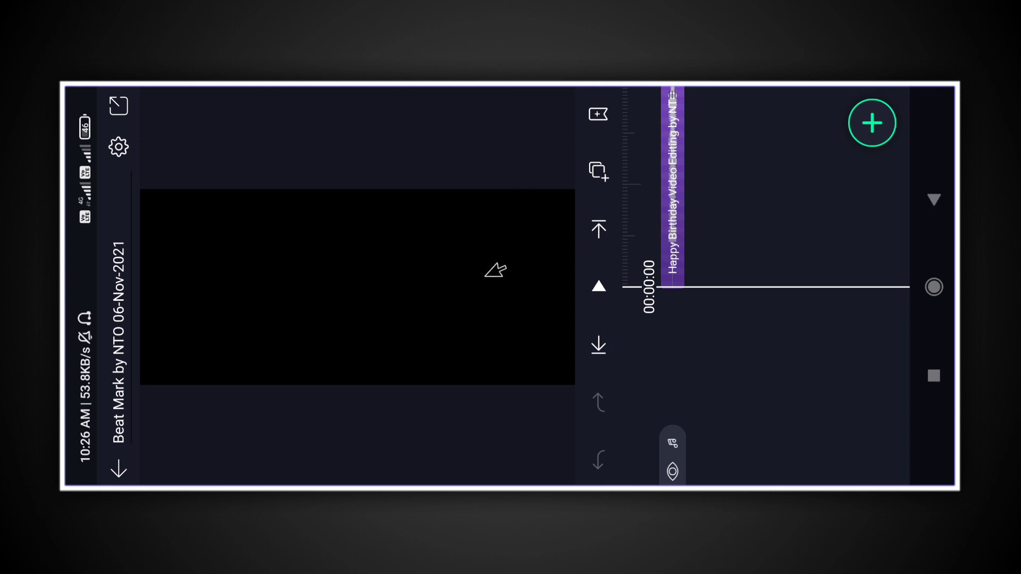
Play the Beat Mark project, look over the beat markers along the timeline and return to its start.
left_click(603, 286)
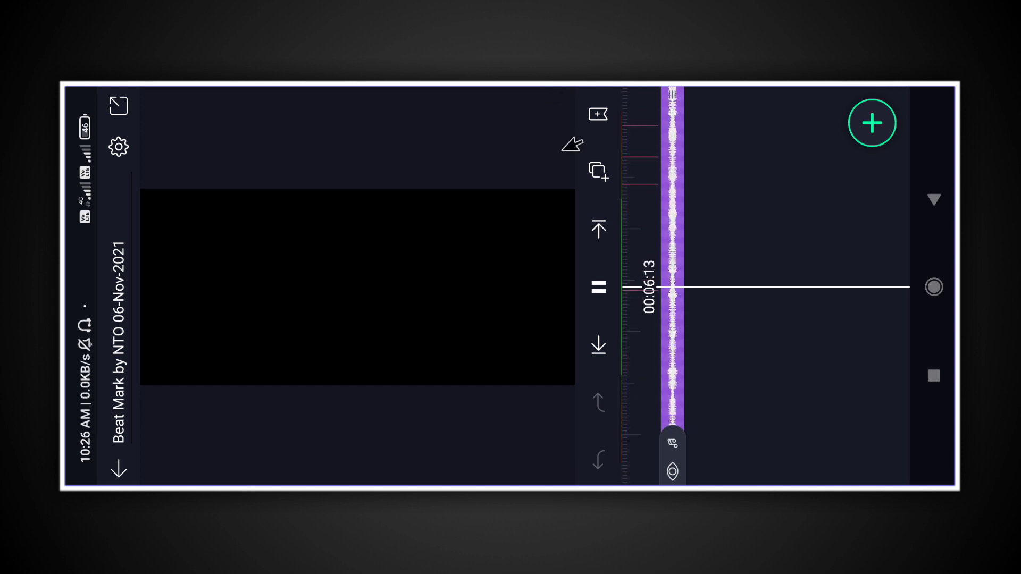
left_click(768, 351)
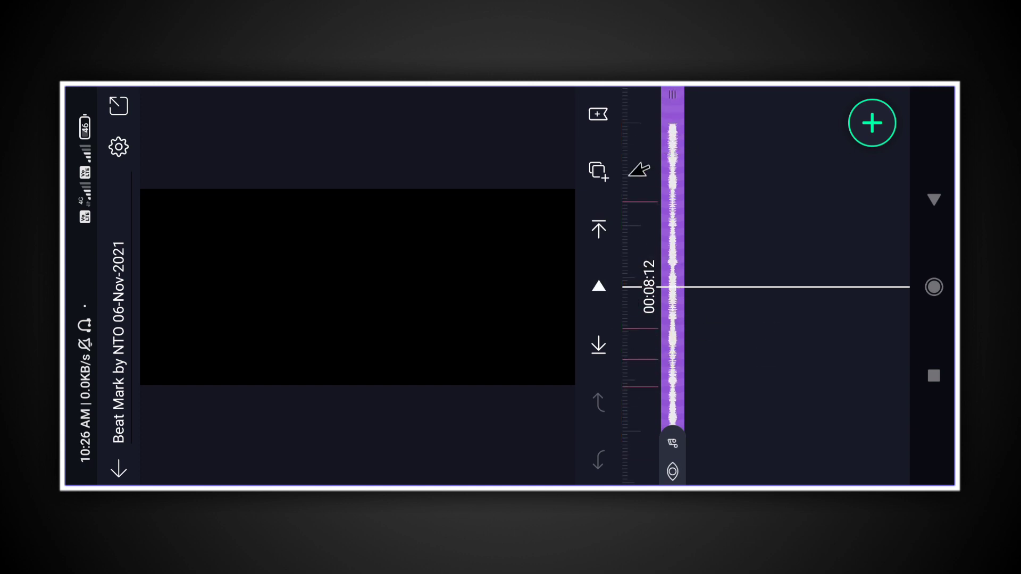
left_click_drag(788, 336, 788, 240)
left_click_drag(785, 372, 785, 240)
left_click_drag(779, 399, 779, 266)
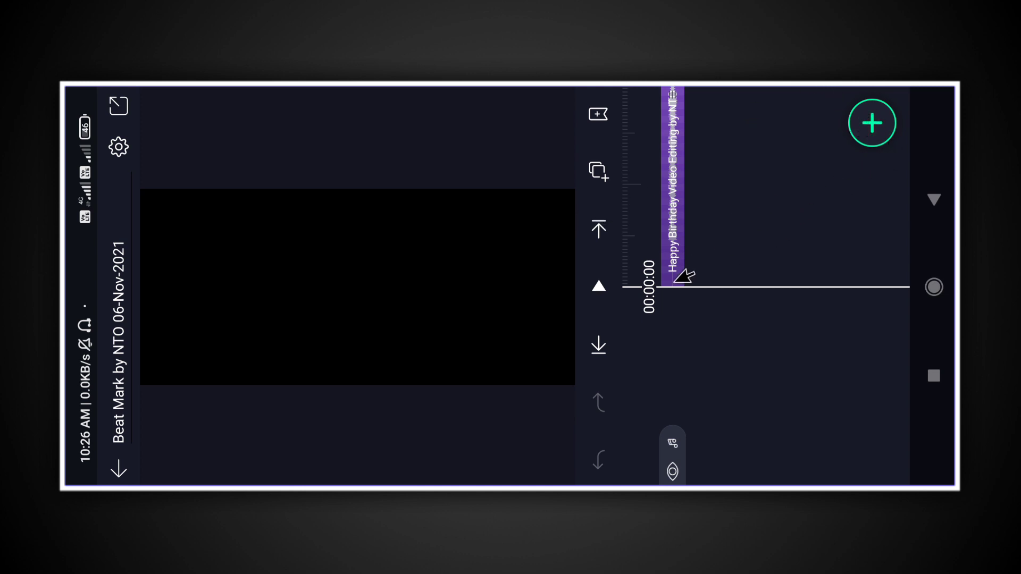
Add the Happy Birthday Lyrics by NTO.mp4 video from the Download album as a layer at the project's start.
left_click(872, 123)
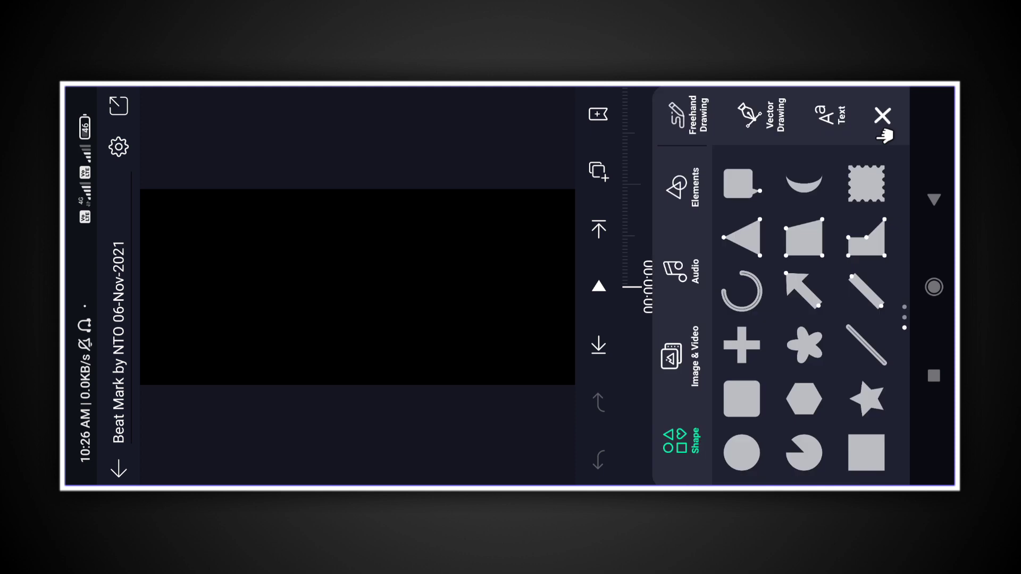
left_click(686, 356)
left_click(769, 451)
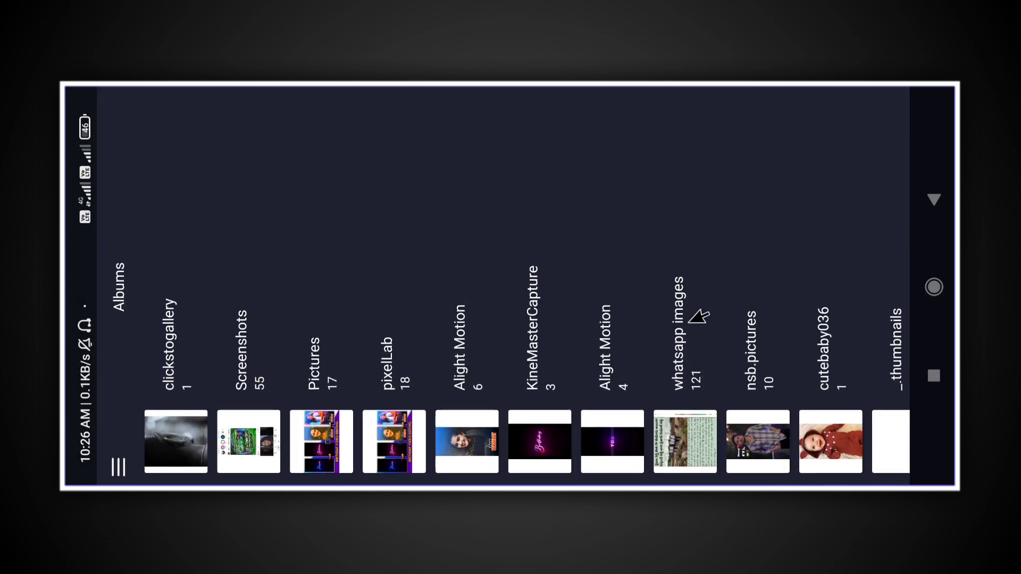
left_click_drag(723, 440, 479, 441)
left_click_drag(723, 463, 452, 463)
left_click(736, 348)
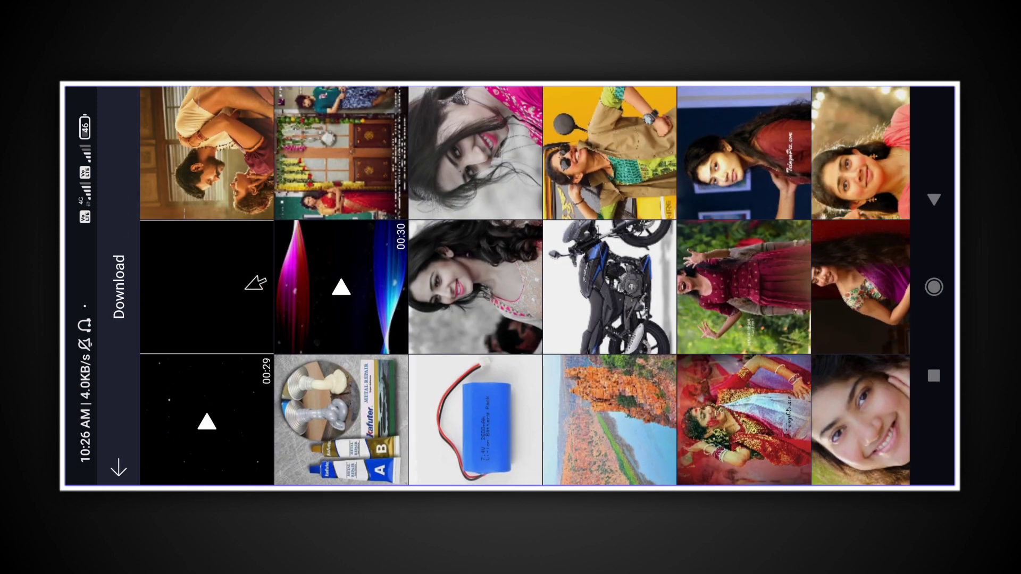
scroll(289, 275, "down", 15)
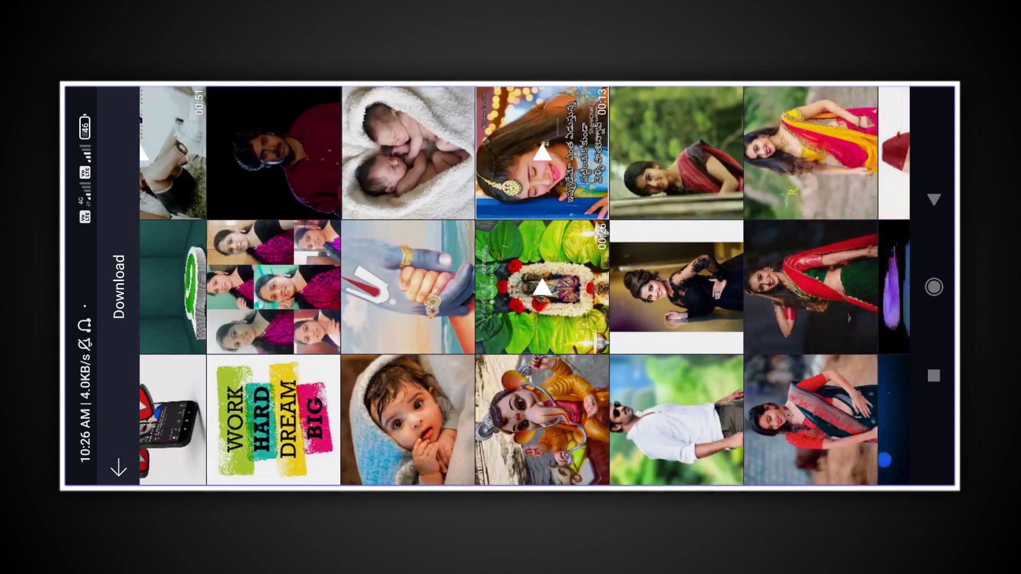
scroll(645, 440, "down", 5)
left_click(503, 152)
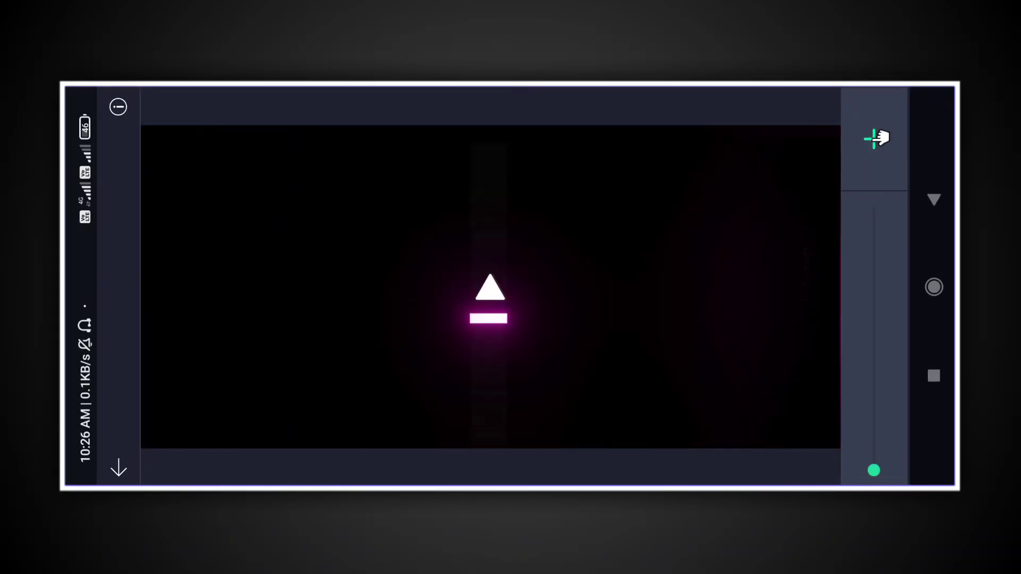
left_click(876, 138)
left_click(883, 136)
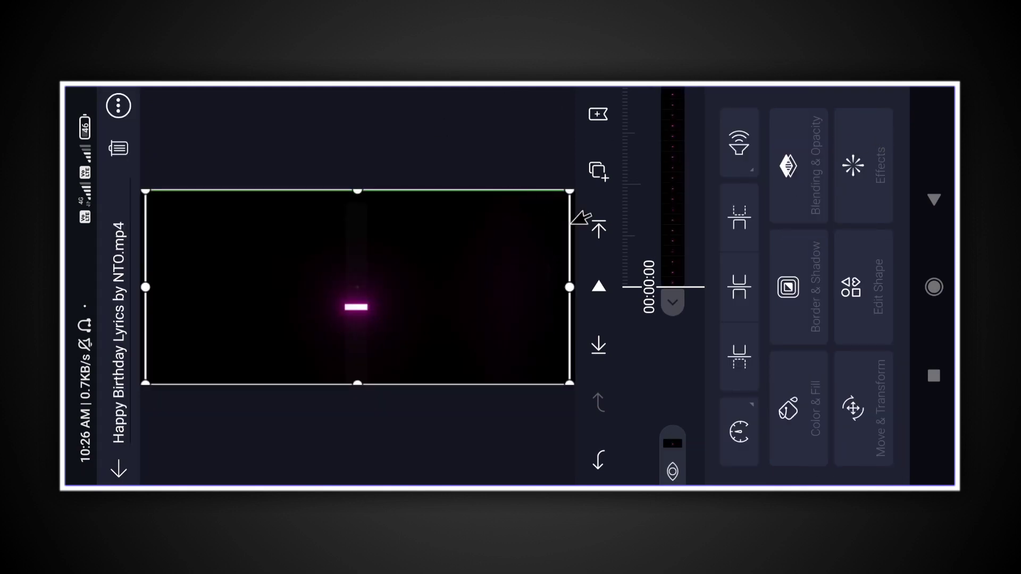
left_click(653, 213)
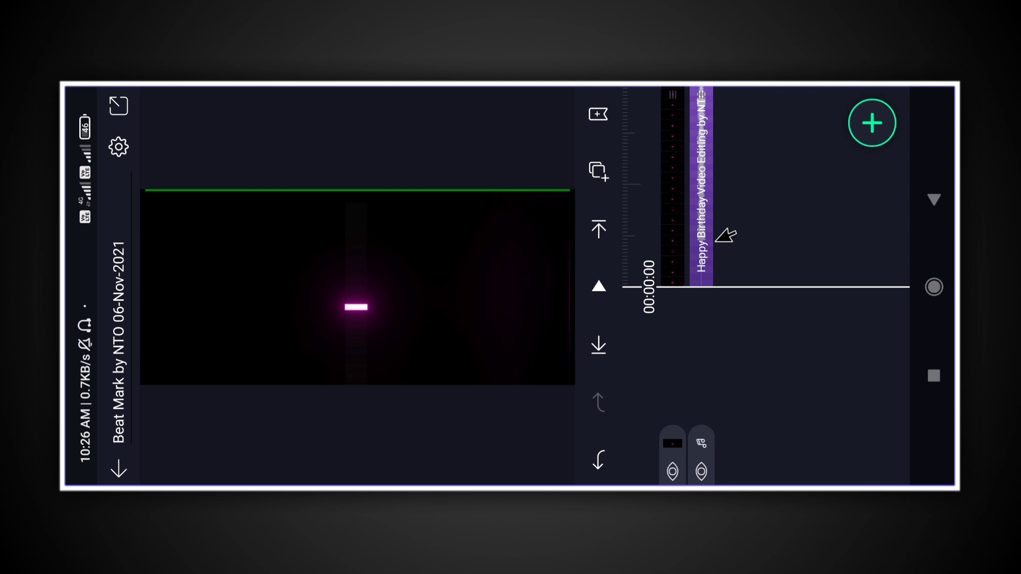
Scale the birthday lyrics video layer up slightly so that it fills the whole frame.
scroll(659, 245, "up", 1)
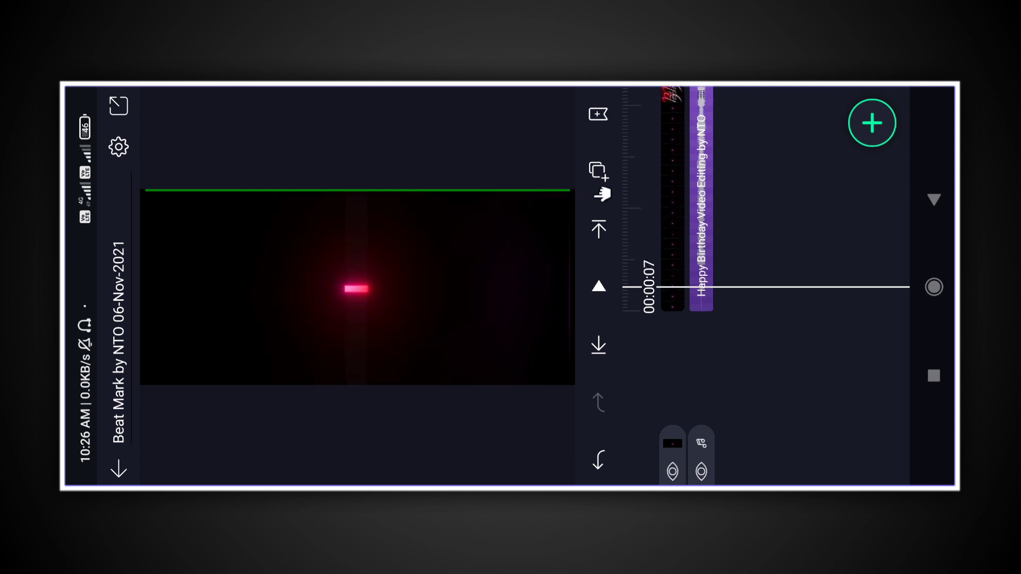
left_click(676, 261)
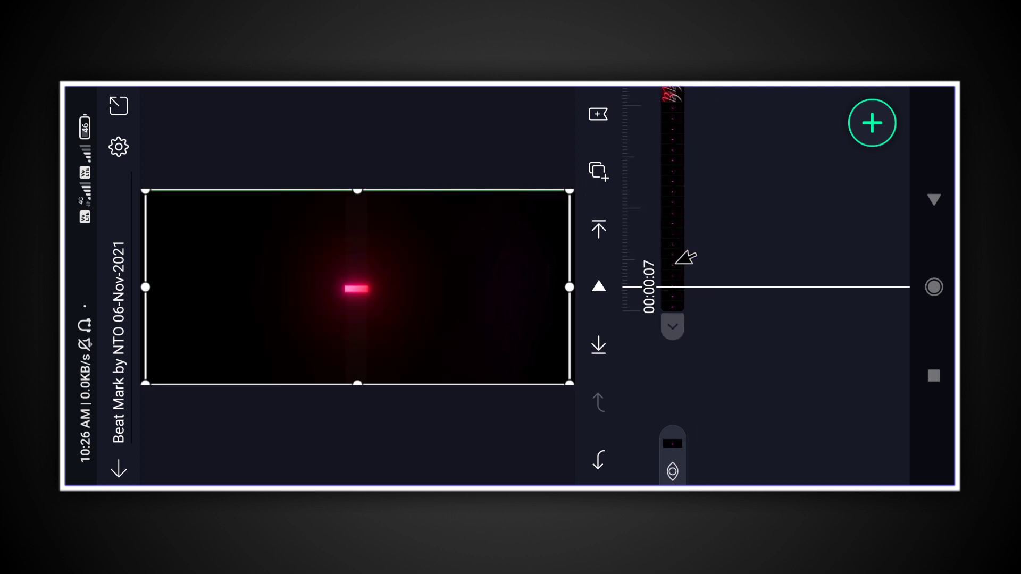
left_click(873, 406)
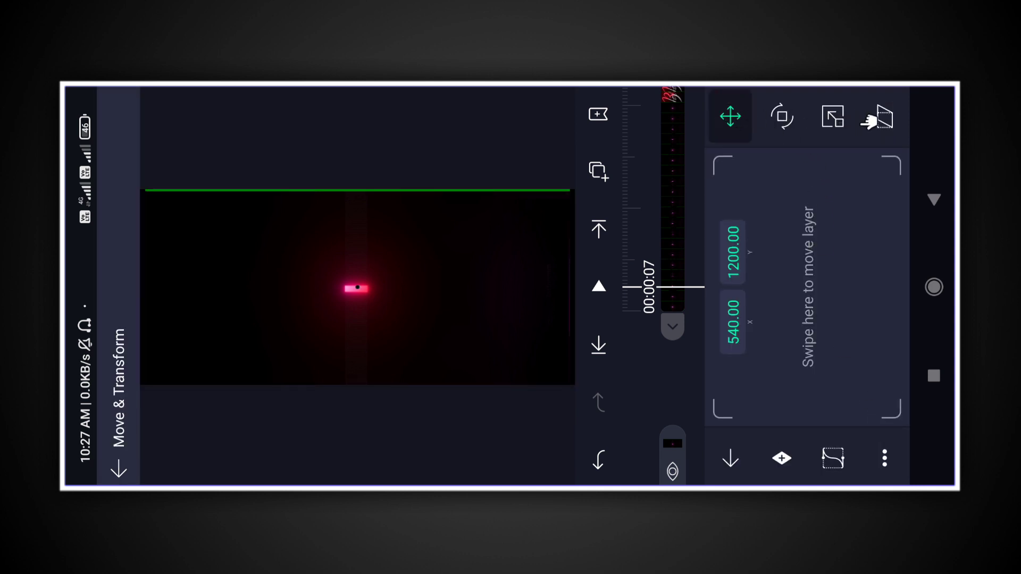
left_click(832, 116)
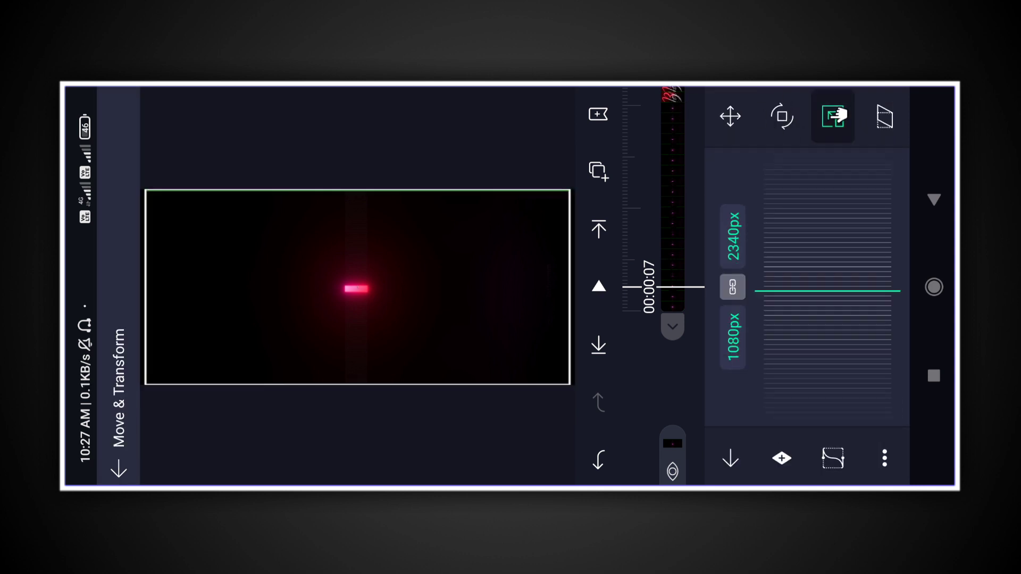
left_click_drag(827, 301, 818, 331)
left_click_drag(818, 257, 818, 319)
key("Escape")
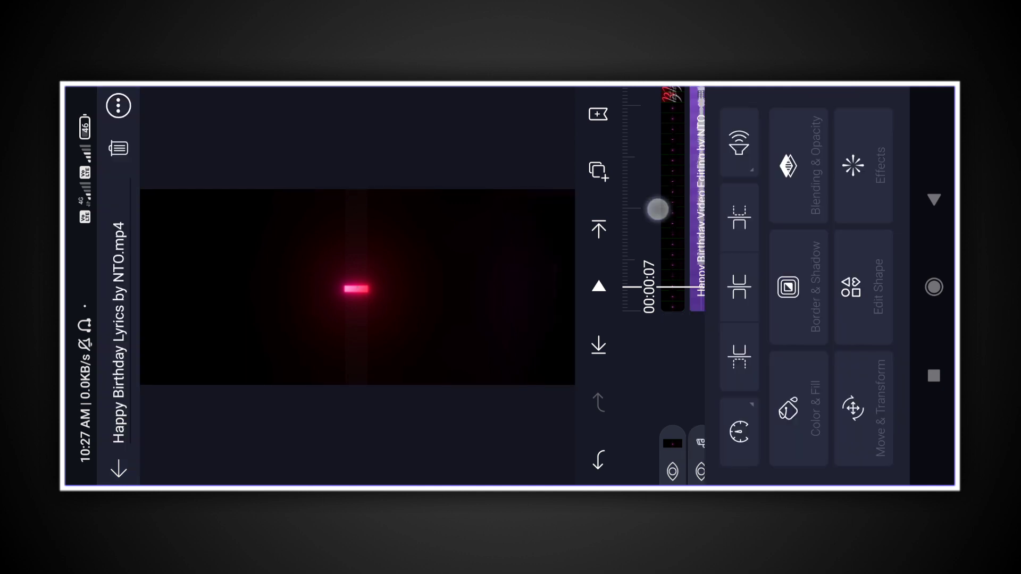
left_click_drag(656, 209, 763, 177)
Play the lyrics video together with the music from the start of the project.
left_click(601, 277)
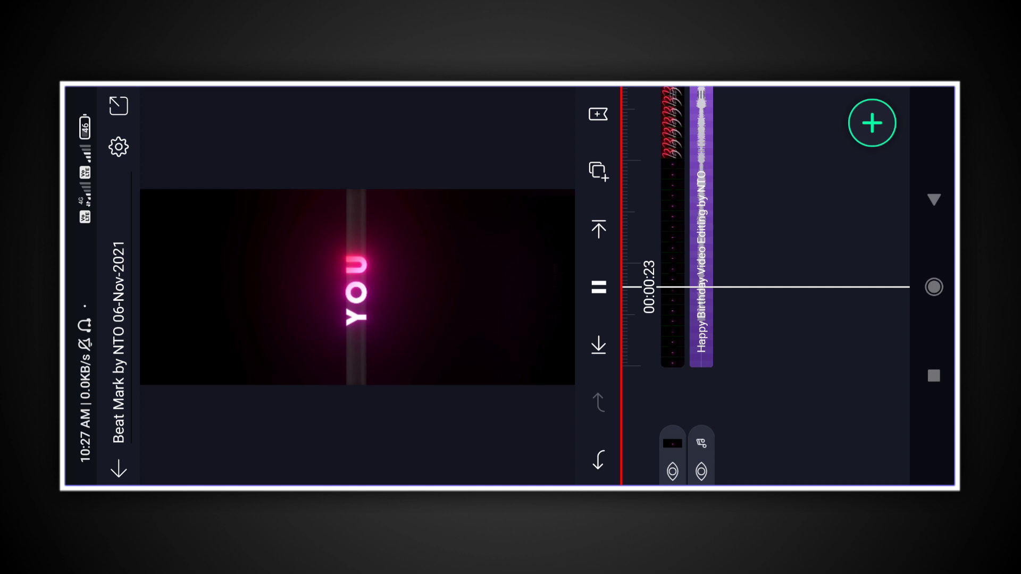
left_click(598, 345)
left_click(611, 277)
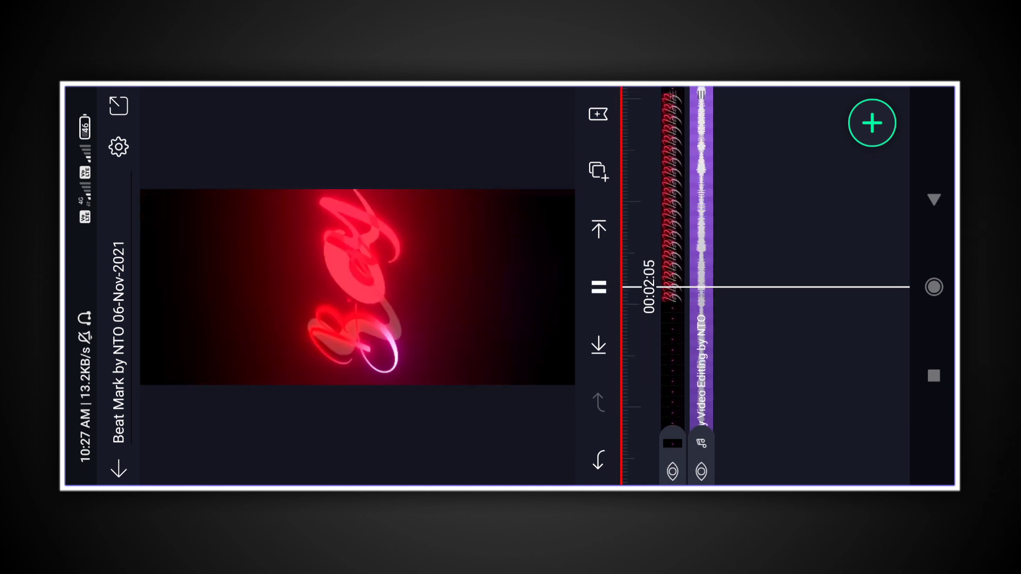
Add the photo 1408361.webp from the Download album as a layer at the 00:06:12 beat marker.
left_click_drag(790, 107, 797, 318)
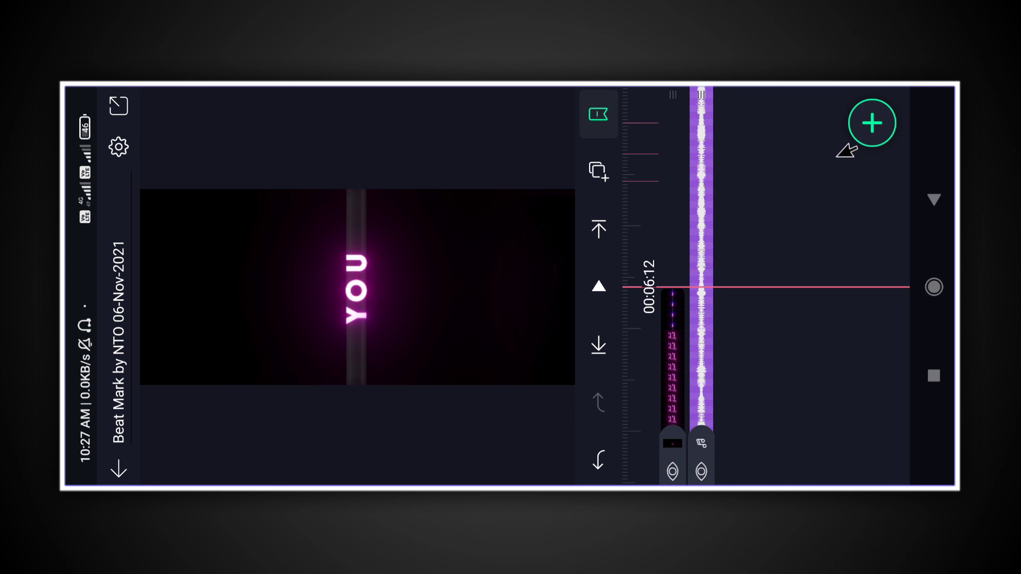
left_click(872, 122)
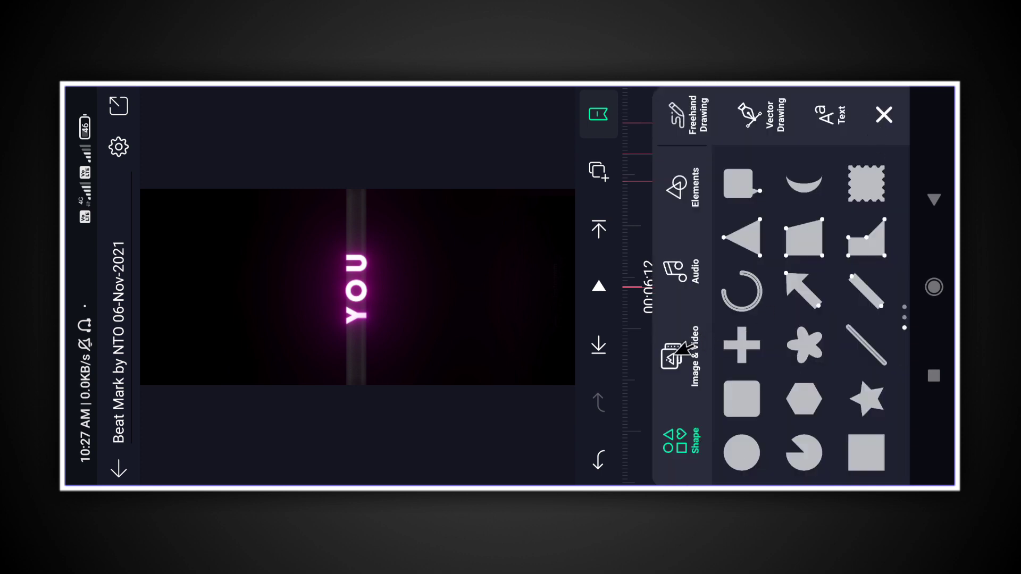
left_click(686, 353)
left_click(773, 425)
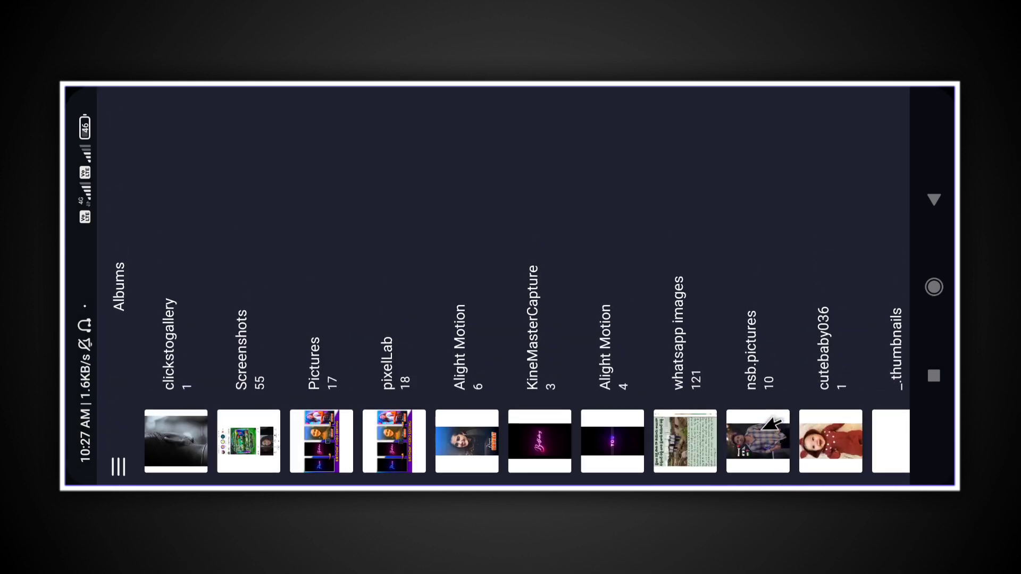
scroll(597, 96, "right", 10)
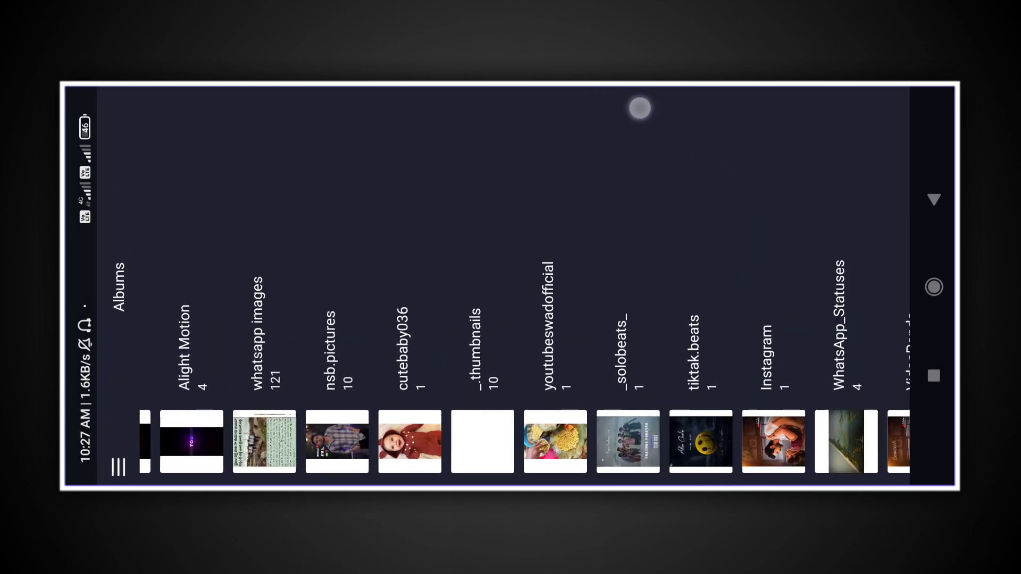
scroll(760, 159, "left", 5)
scroll(565, 169, "right", 6)
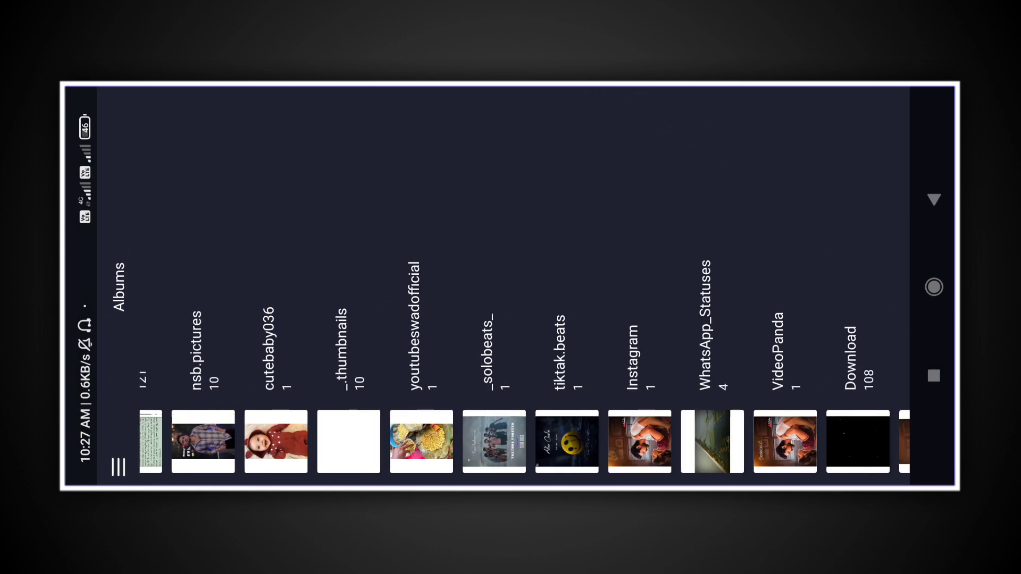
left_click(565, 168)
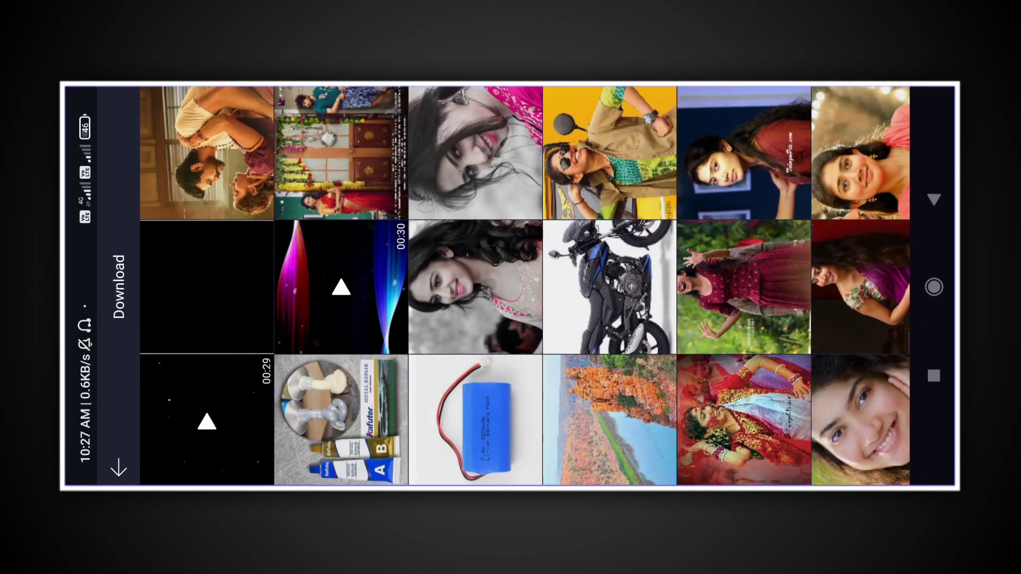
left_click(744, 287)
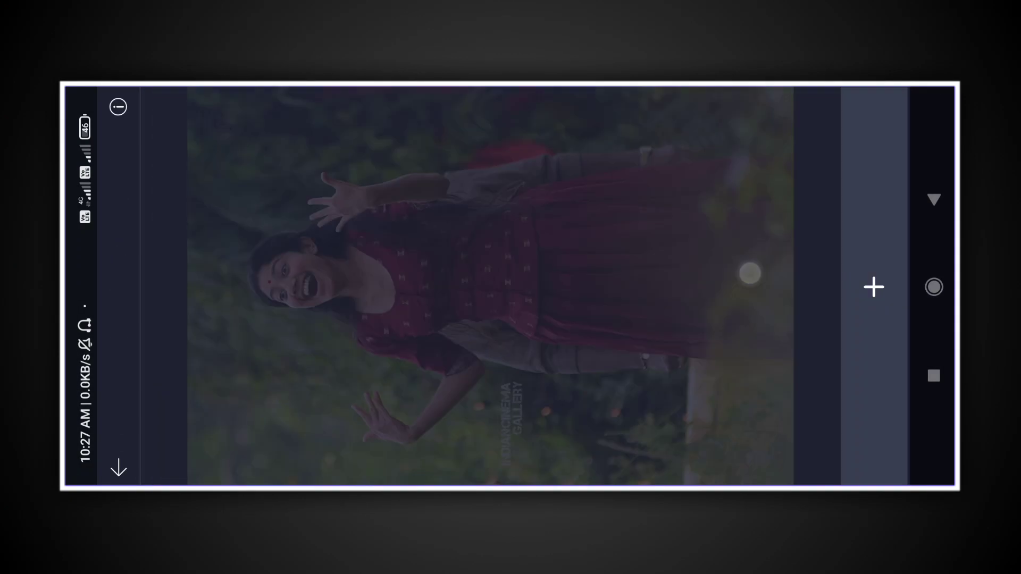
left_click(873, 288)
left_click(669, 345)
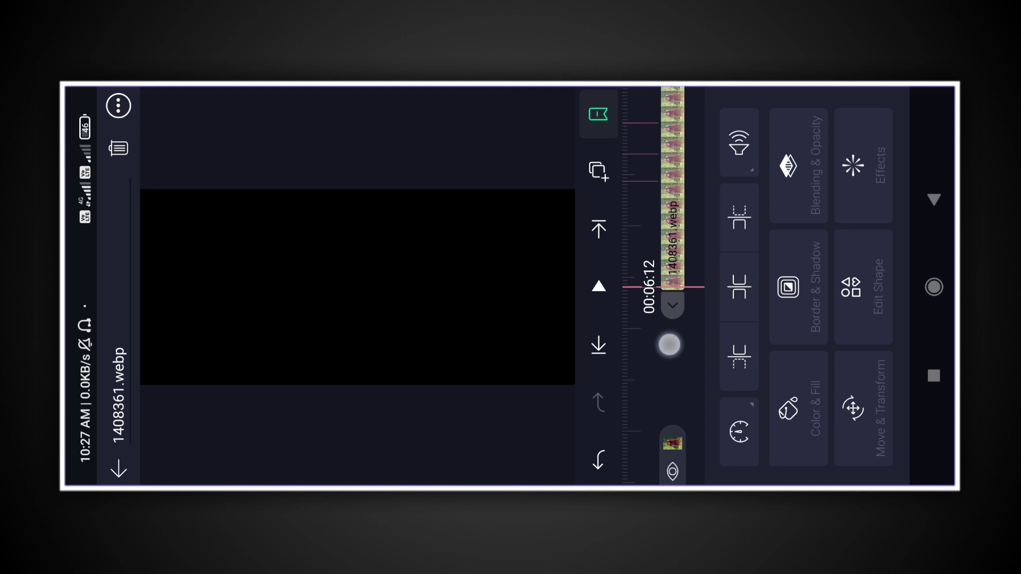
Make the photo 1408361.webp fill the screen and shift it slightly to the left in the frame.
left_click_drag(778, 298, 782, 346)
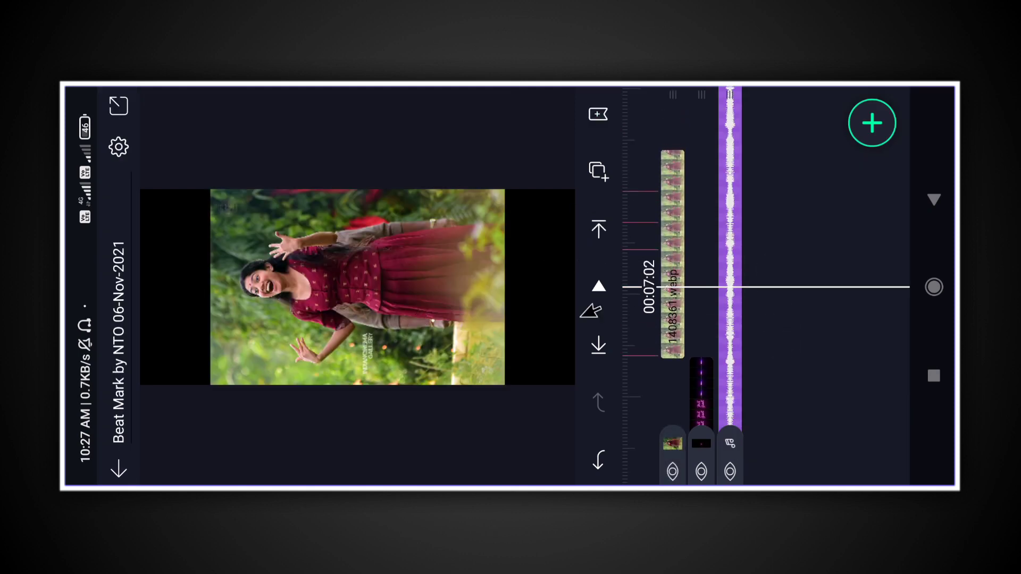
left_click(672, 287)
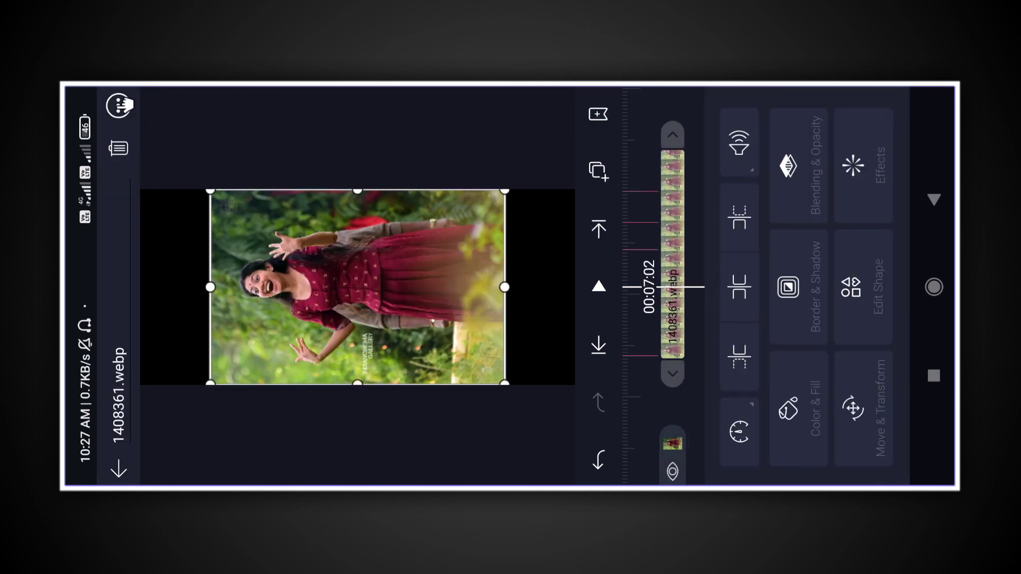
left_click(118, 105)
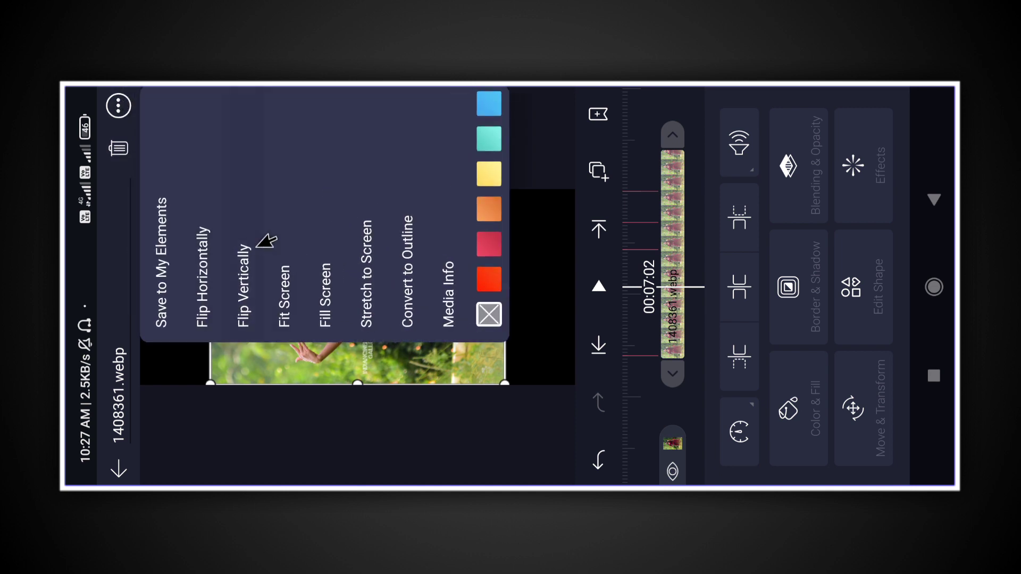
left_click(325, 266)
left_click(857, 407)
left_click_drag(851, 224, 849, 250)
left_click(665, 210)
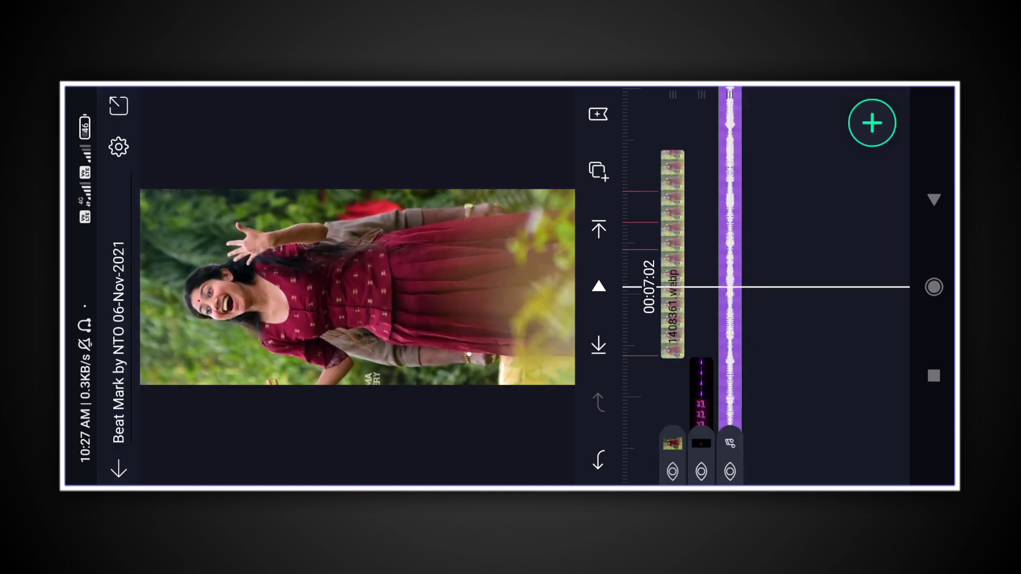
Trim the end of the 1408361.webp photo layer at the 00:07:13 beat marker.
left_click_drag(803, 221, 807, 255)
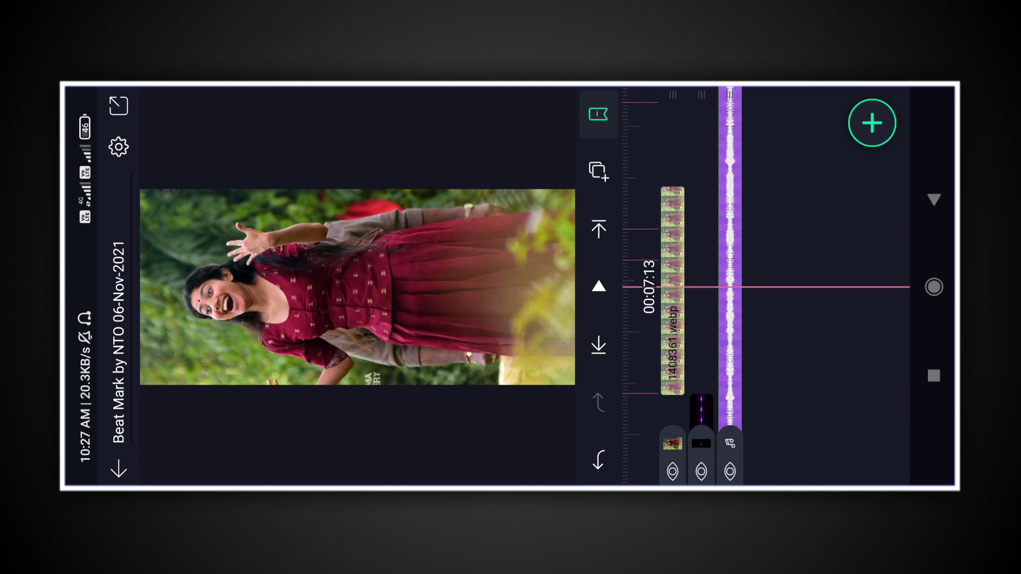
left_click(678, 258)
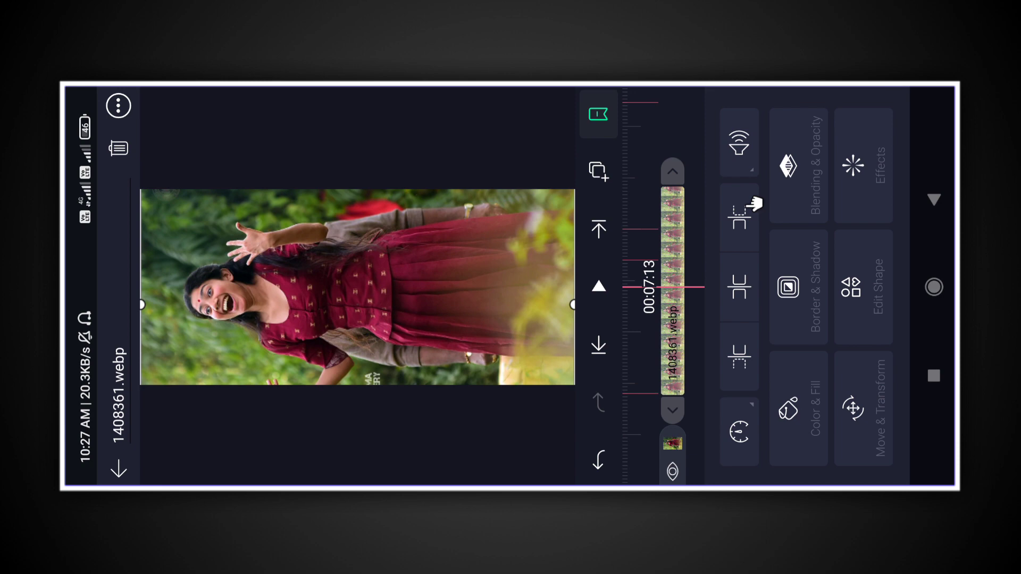
left_click(679, 178)
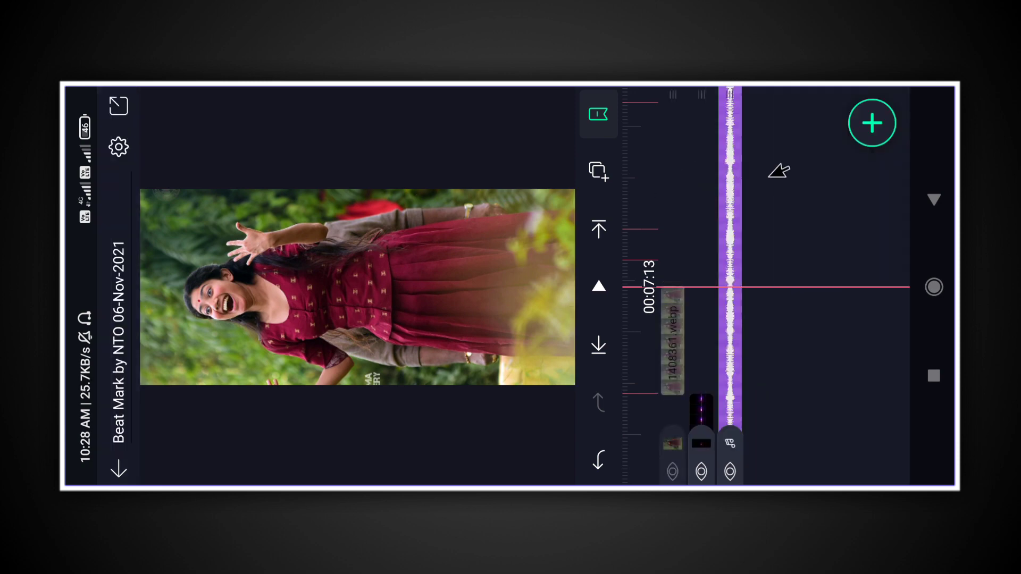
Add the photo Remini20211030165704878.jpg from the Download album at the 00:07:13 beat marker and make it fill the screen.
left_click(873, 120)
left_click(683, 355)
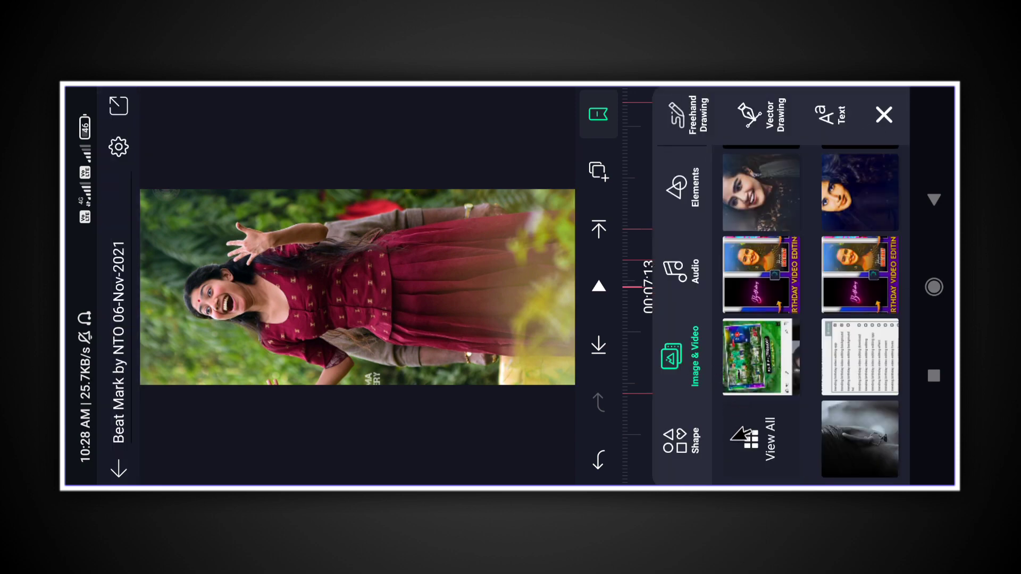
left_click(734, 436)
scroll(599, 283, "right", 3)
scroll(611, 280, "down", 1)
left_click(611, 280)
left_click(518, 153)
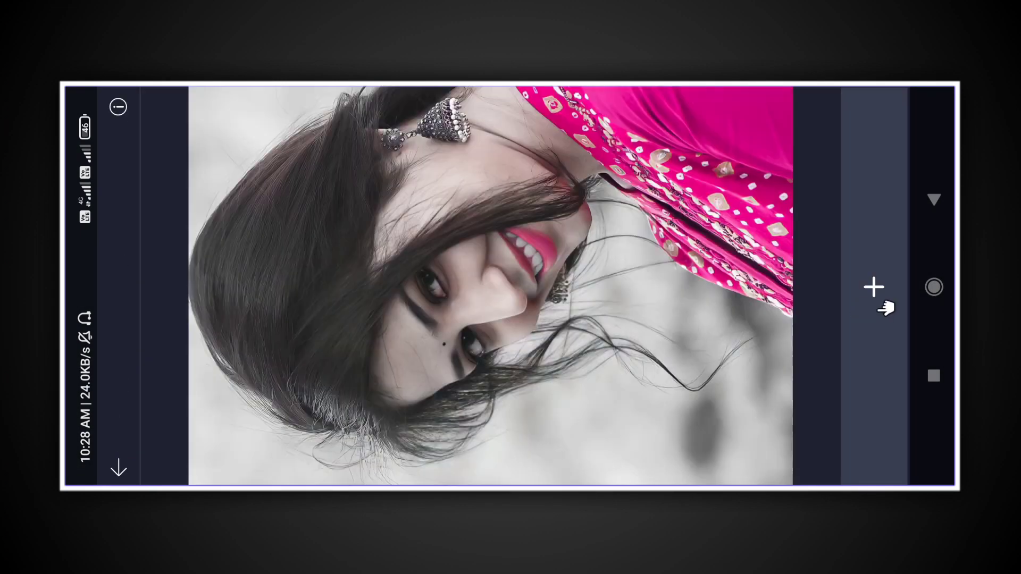
left_click(873, 289)
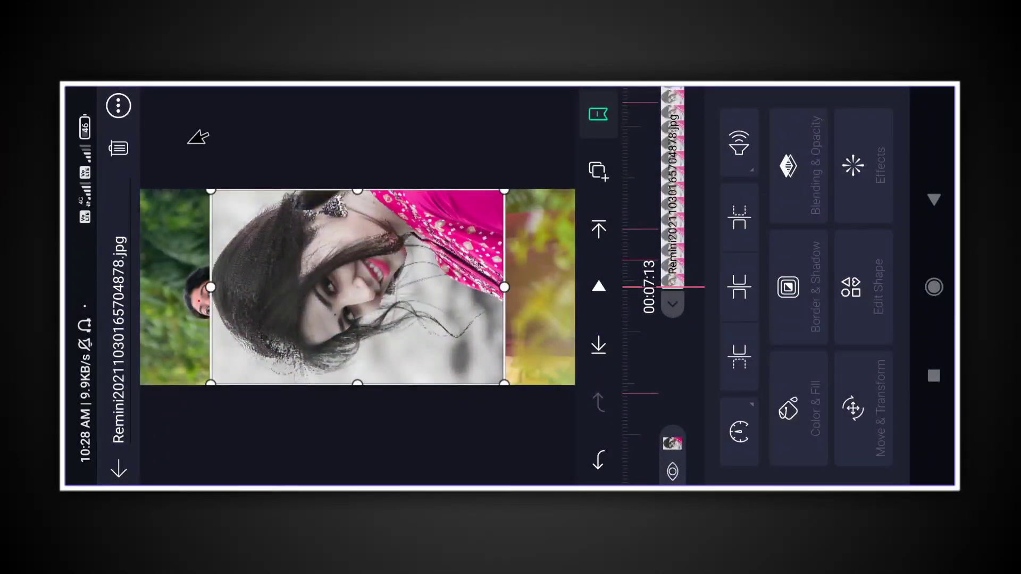
left_click(118, 106)
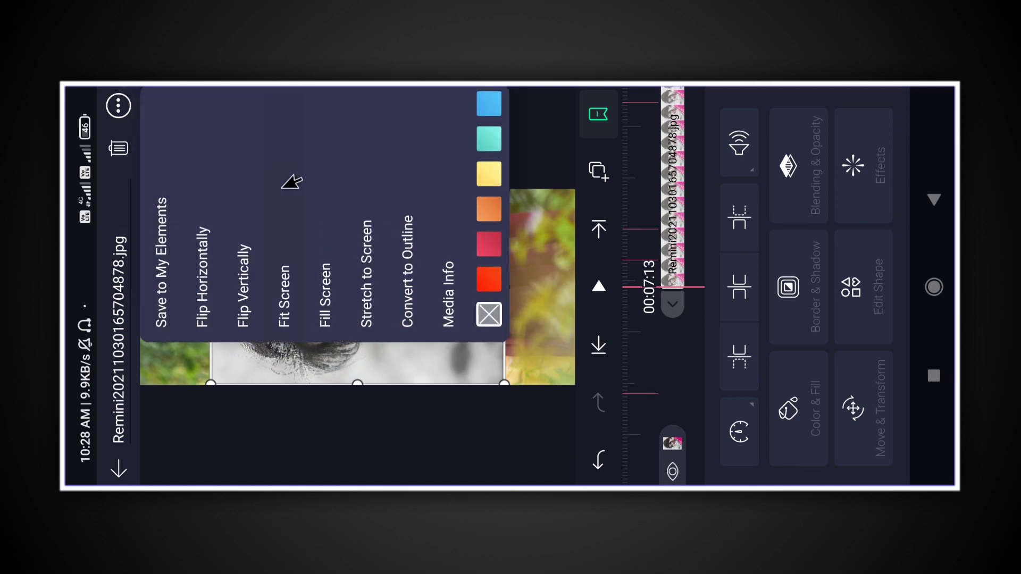
left_click(332, 210)
Trim the end of the Remini20211030165704878.jpg photo layer at the 00:07:21 beat marker.
left_click_drag(819, 286, 827, 316)
mouse_move(827, 144)
left_mouse_down()
mouse_move(839, 206)
mouse_move(842, 198)
left_mouse_up()
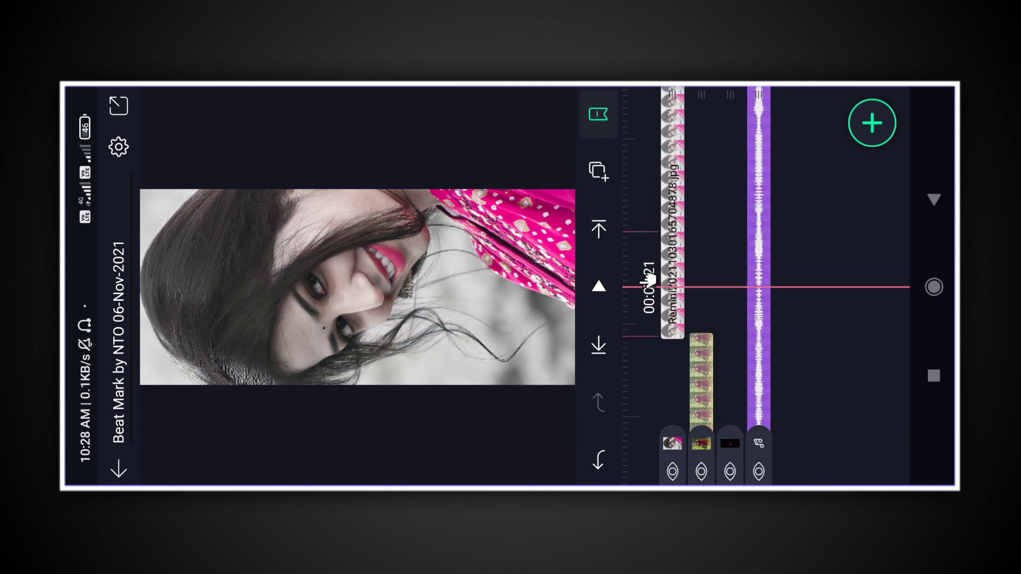
left_click(686, 250)
left_click(737, 219)
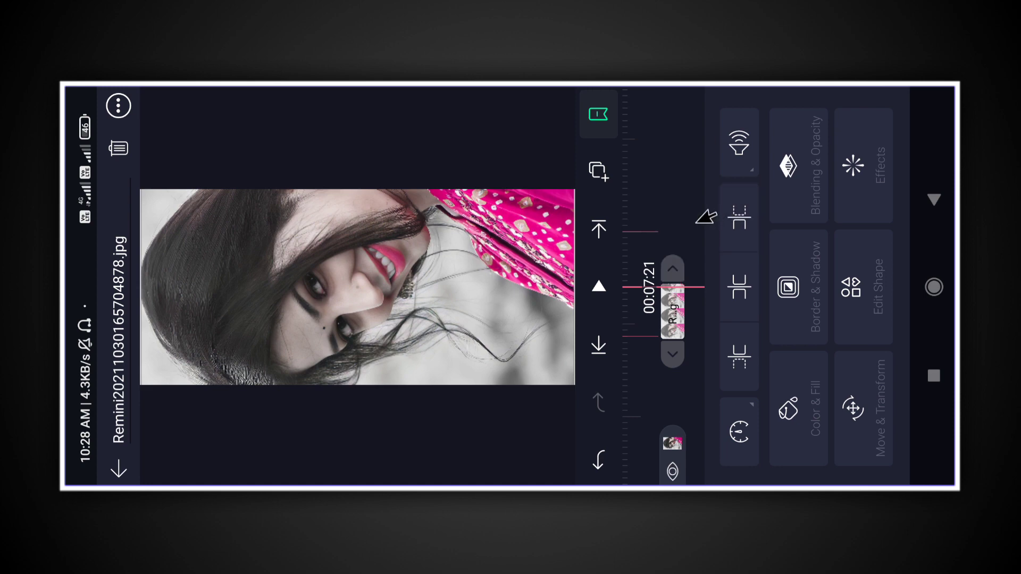
left_click(889, 143)
Add the photo Remini20211030165740650.jpg from the Download album as a layer at the 00:07:21 beat marker.
left_click(878, 126)
left_click(686, 349)
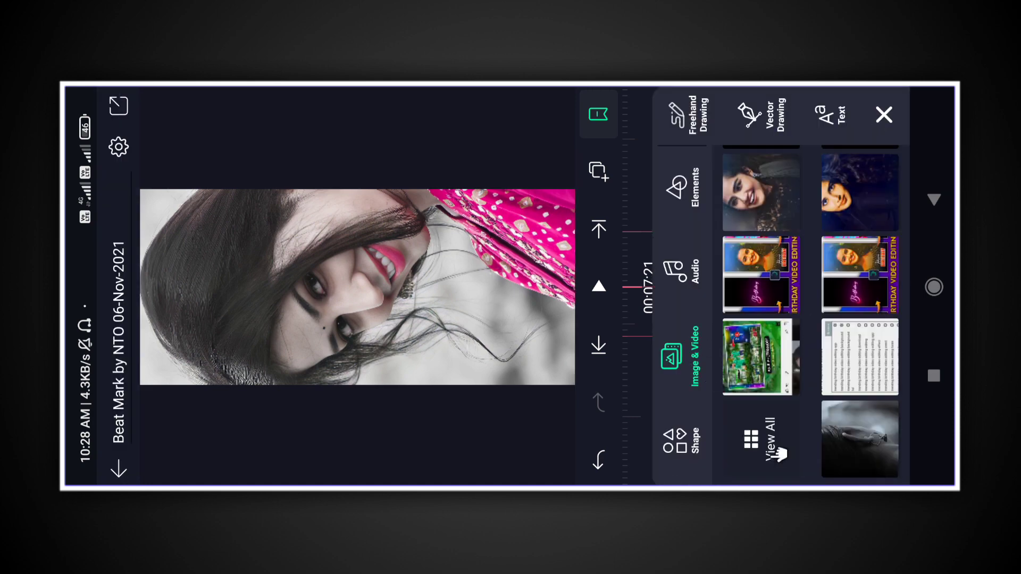
left_click(775, 451)
left_click_drag(776, 449, 643, 443)
scroll(510, 346, "down", 10)
left_click(652, 440)
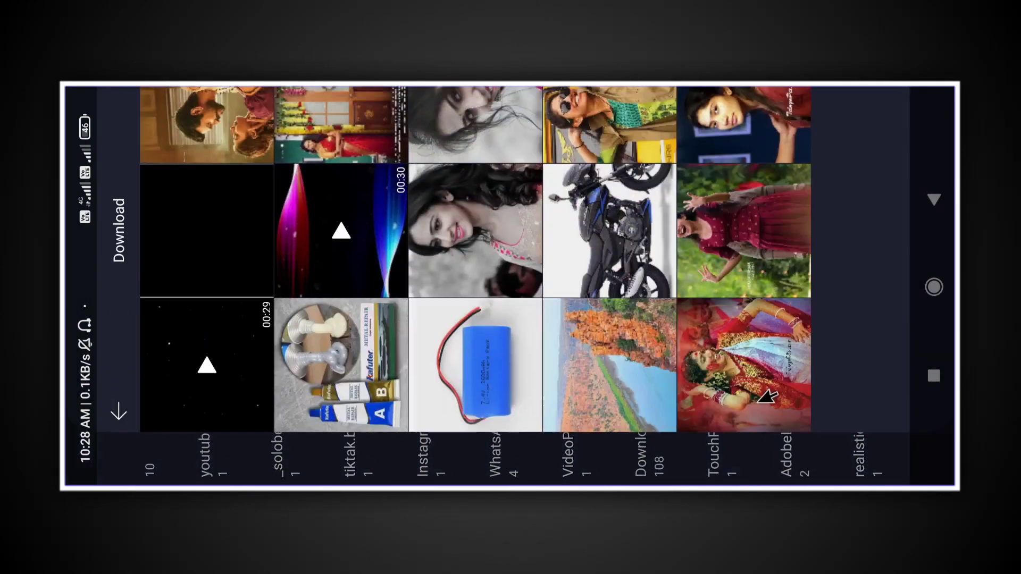
left_click(518, 283)
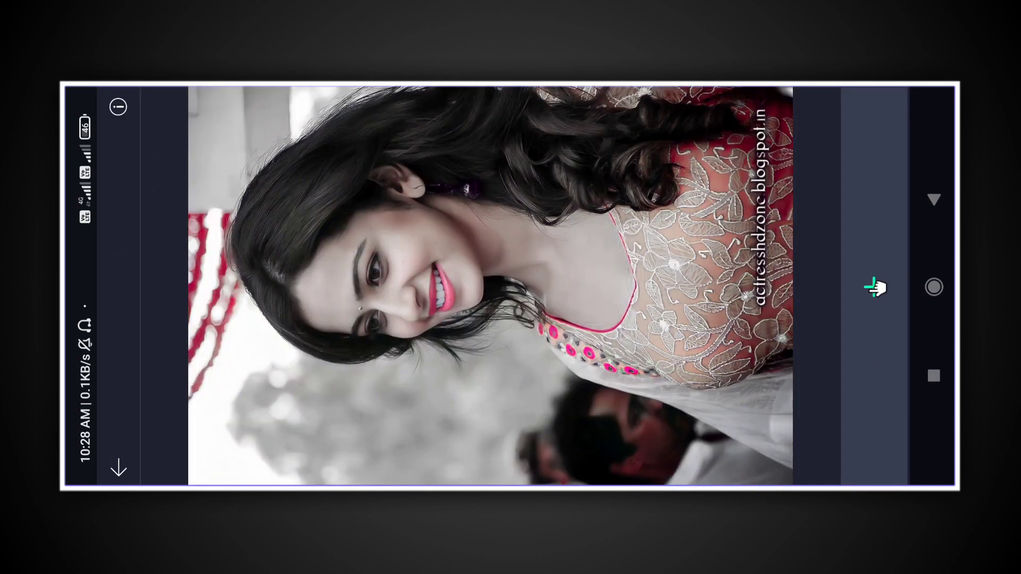
left_click(874, 287)
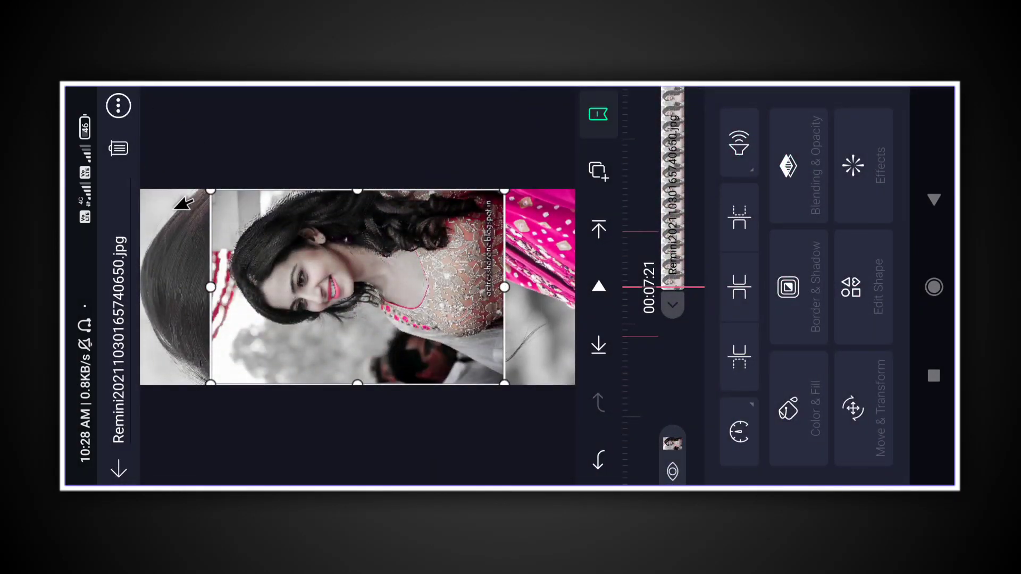
Make the photo Remini20211030165740650.jpg fill the screen and shift it to the left in the frame.
left_click(118, 105)
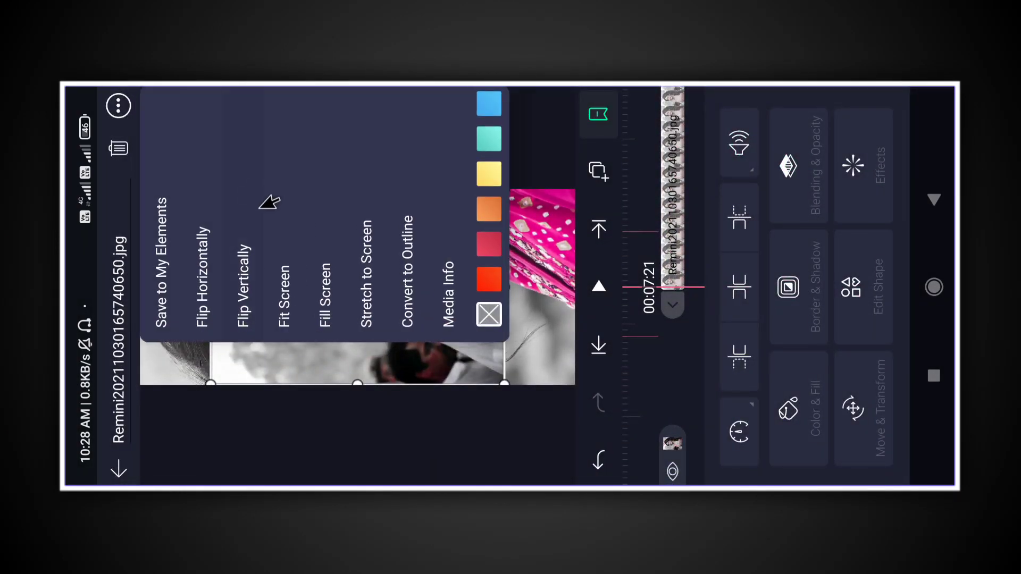
left_click(336, 227)
left_click(853, 408)
left_click_drag(836, 306, 844, 383)
left_click(665, 298)
Trim the end of the Remini20211030165740650.jpg photo layer at the 00:08:00 beat marker.
left_click_drag(740, 278, 745, 326)
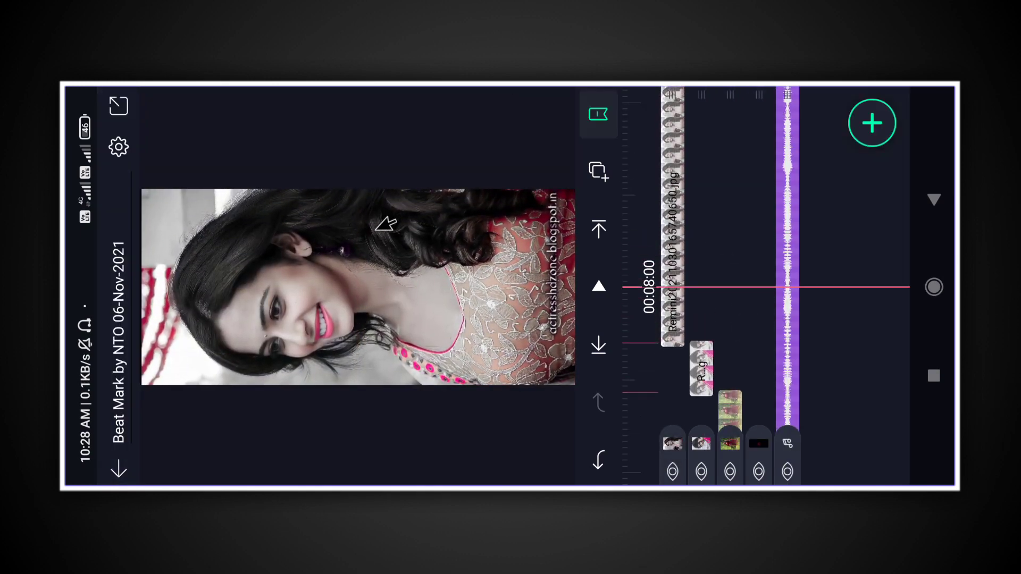
left_click(678, 210)
left_click(740, 216)
left_click(686, 227)
Add the photo 1408300.webp from the Download album as a layer at the 00:08:00 beat marker.
left_click_drag(793, 295, 795, 200)
left_click_drag(783, 250, 782, 415)
left_click_drag(747, 332, 755, 238)
left_click(872, 123)
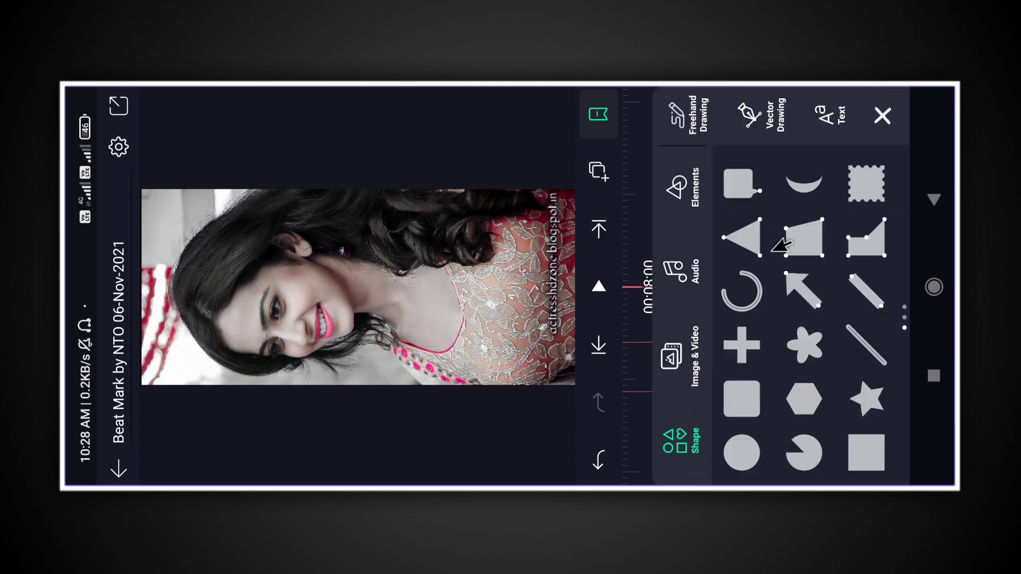
left_click(683, 355)
left_click(763, 418)
left_click_drag(713, 382, 479, 373)
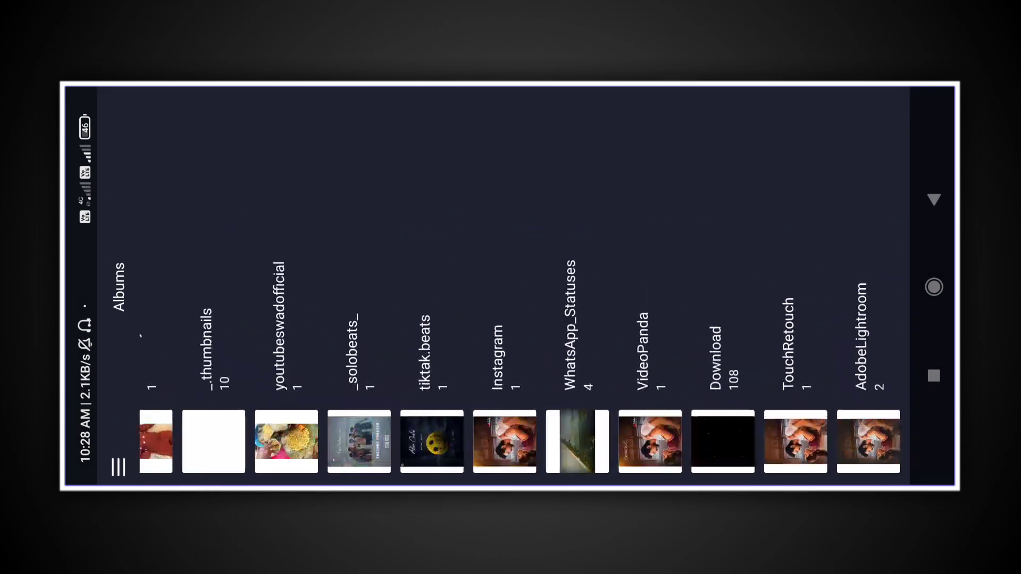
left_click(660, 284)
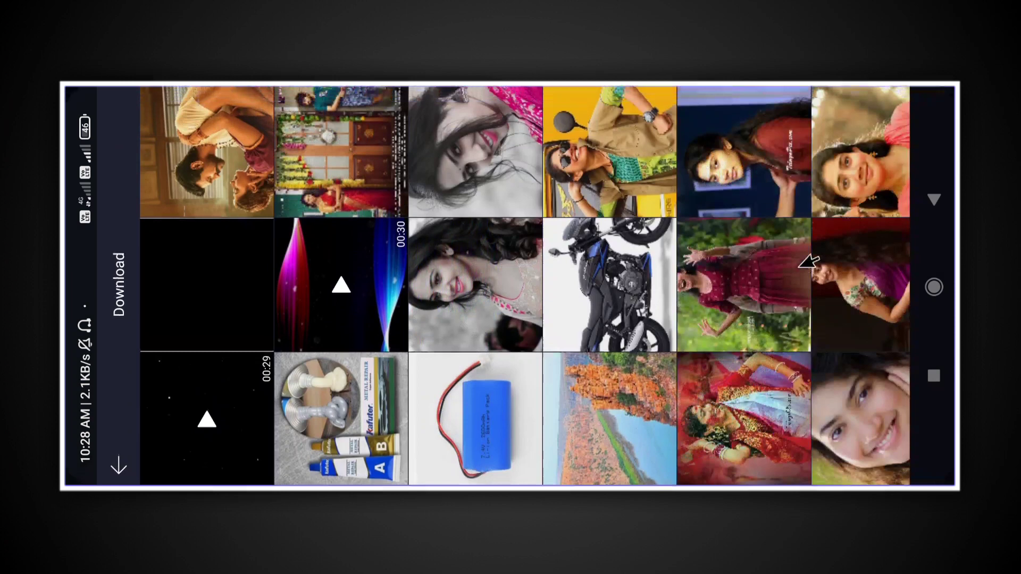
left_click(869, 268)
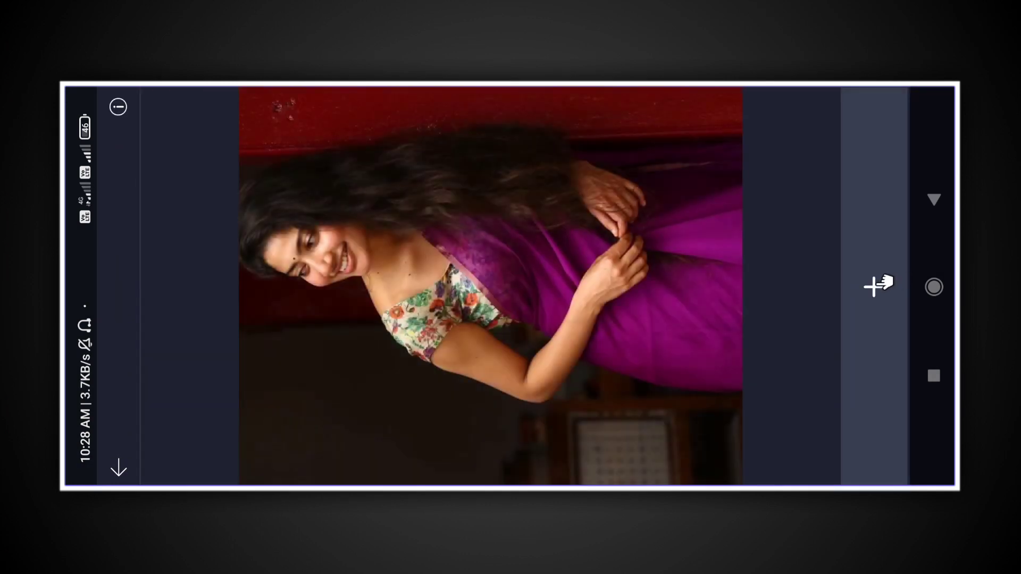
left_click(873, 280)
Make the photo 1408300.webp fill the screen and shift it slightly to the left in the frame.
left_click(119, 105)
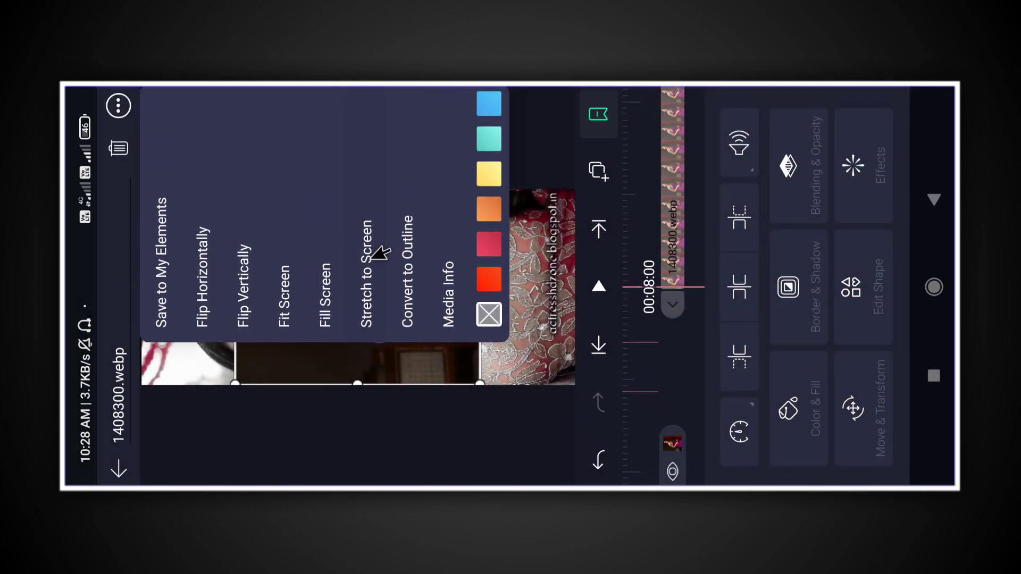
left_click(328, 246)
left_click(887, 401)
left_click_drag(851, 276, 845, 297)
left_click(668, 202)
Trim the end of the 1408300.webp photo layer at the 00:09:07 beat marker.
left_click_drag(668, 203, 668, 404)
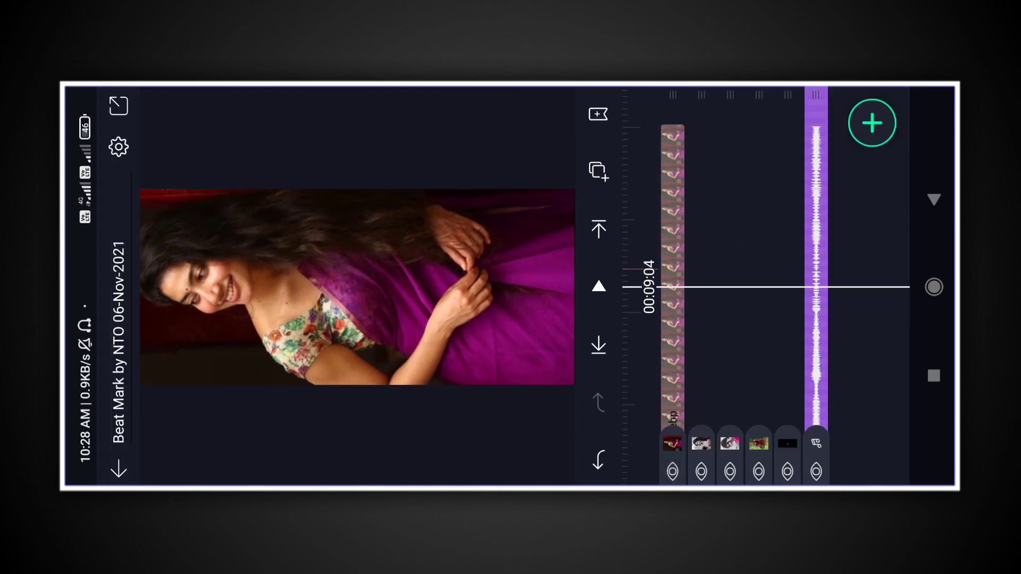
left_click(676, 245)
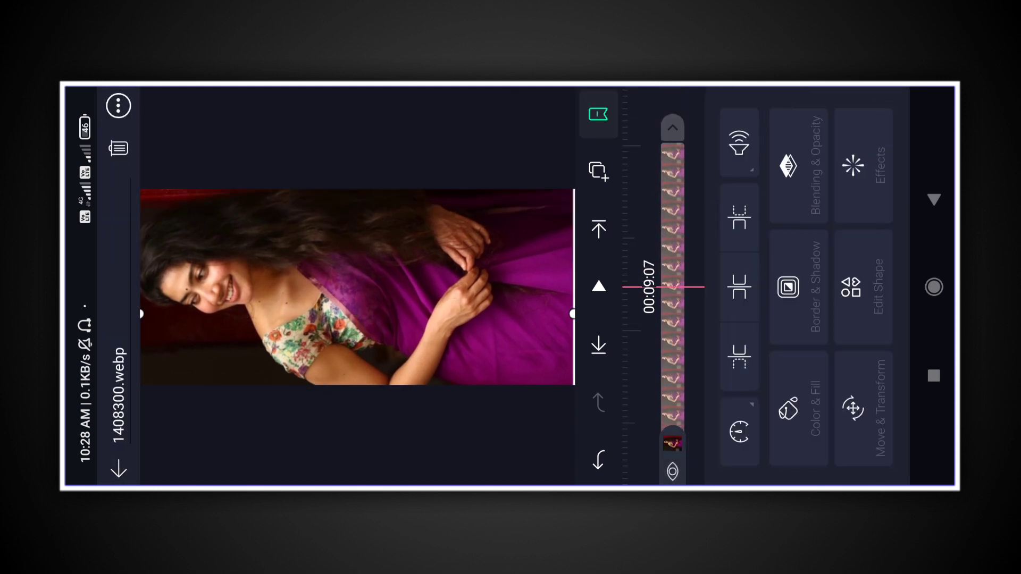
left_click(677, 200)
Look back over the placement of the photo layers along the beat markers.
left_click_drag(745, 345, 744, 152)
scroll(783, 270, "down", 3)
left_click_drag(788, 207, 779, 151)
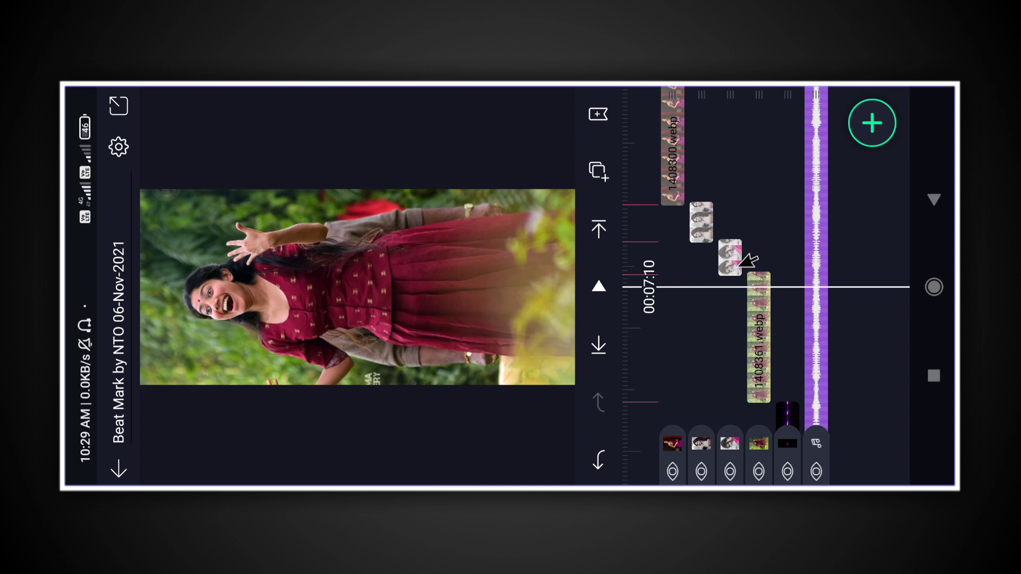
Look up the Shake Effects preset and XML links in the Notes app, and return to Alight Motion.
left_click_drag(771, 231, 768, 194)
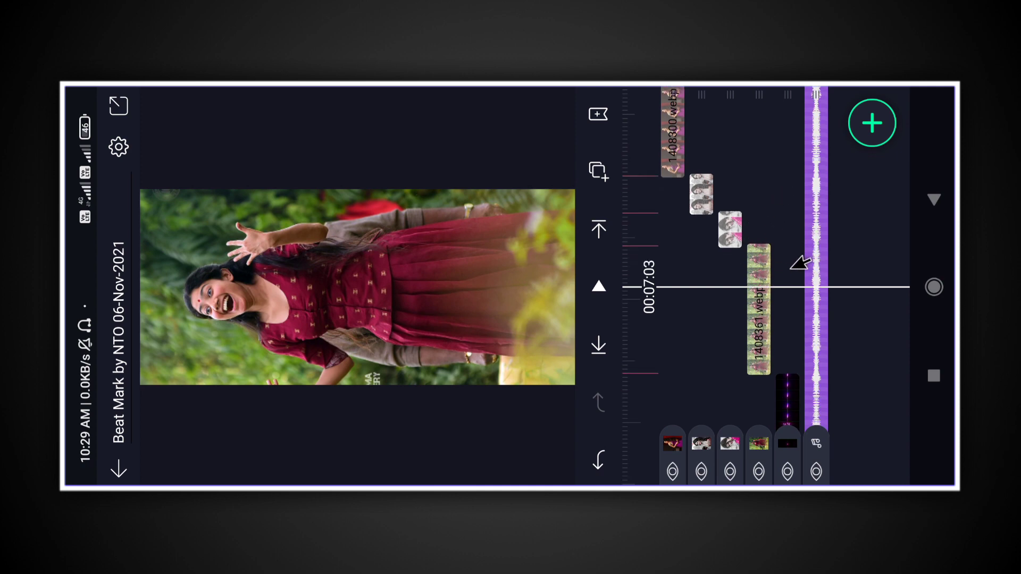
left_click_drag(790, 269, 790, 243)
left_click(923, 358)
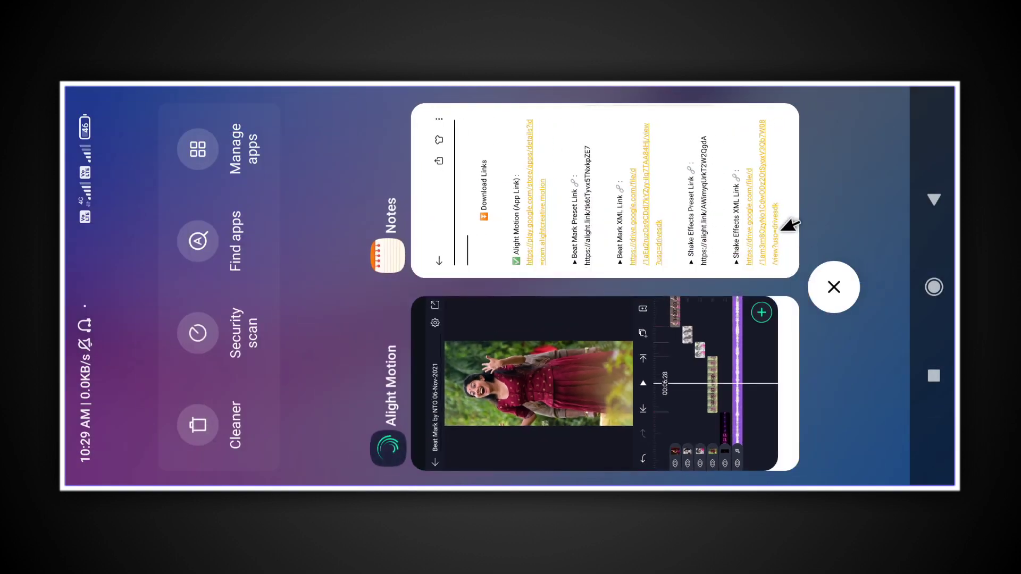
left_click(786, 223)
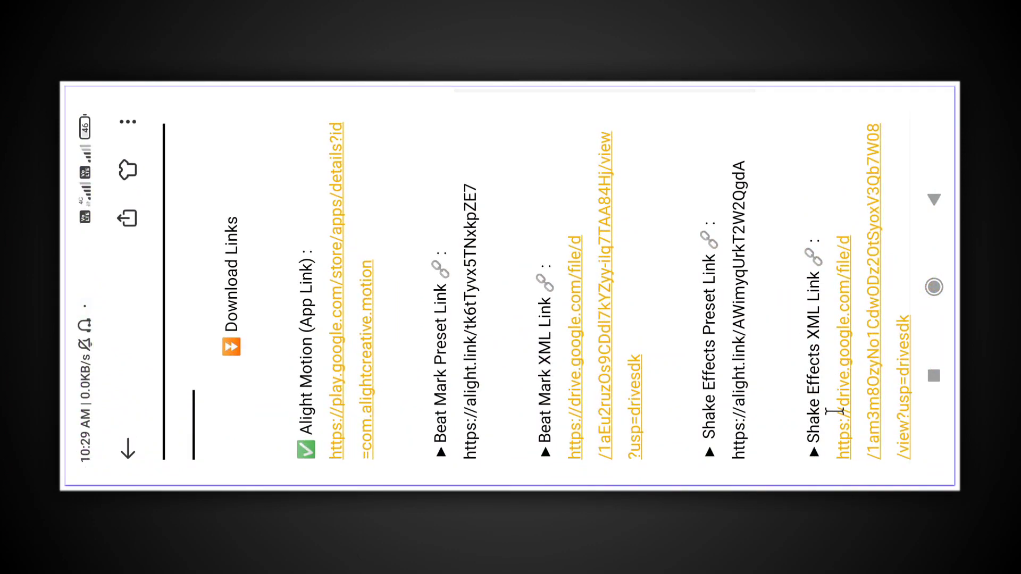
left_click(829, 440)
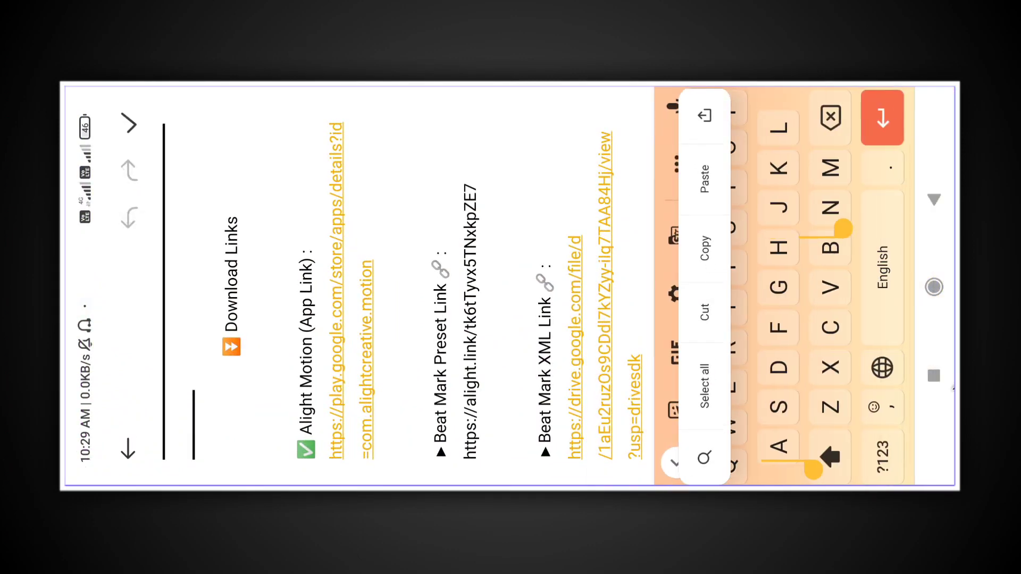
left_click(934, 376)
left_click(726, 221)
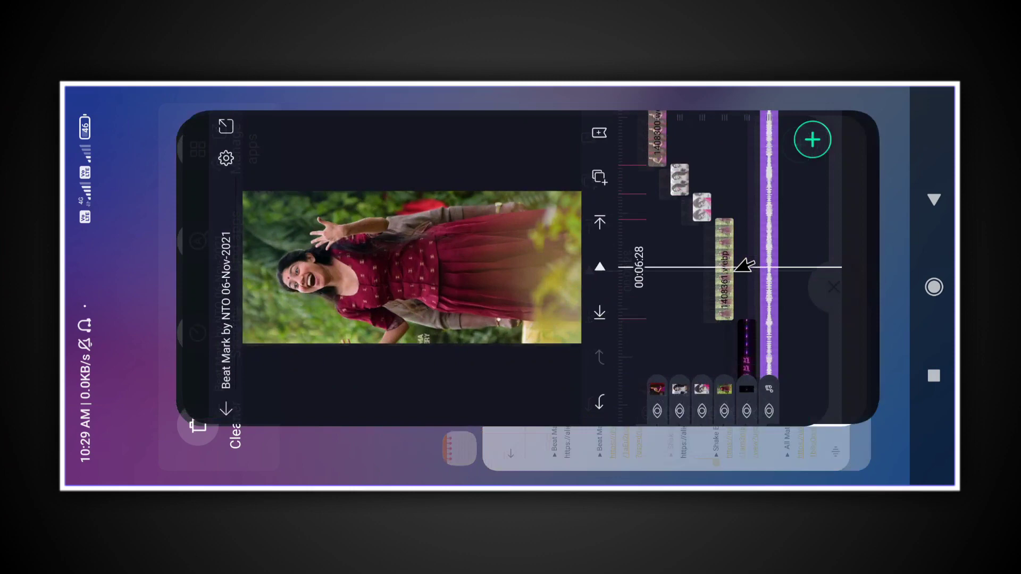
Open the Shake Effect by NTO project from the projects list and play back its shake effects.
left_click(934, 197)
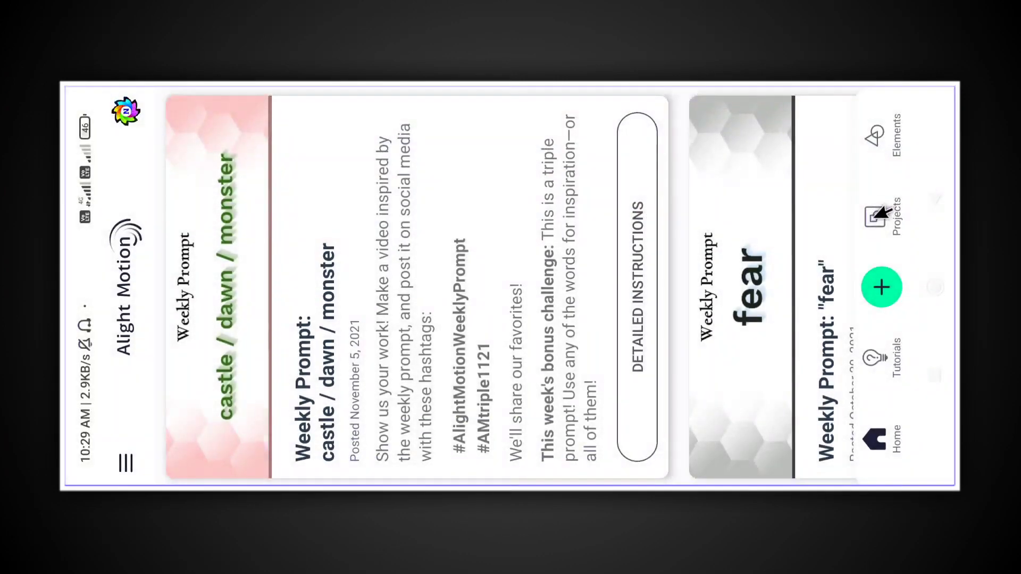
left_click(876, 217)
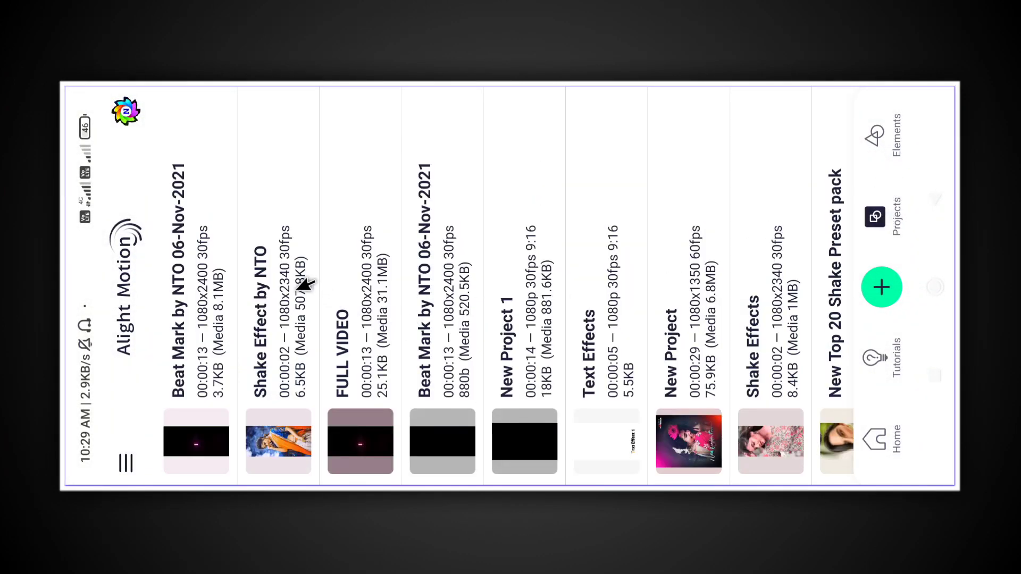
left_click(284, 309)
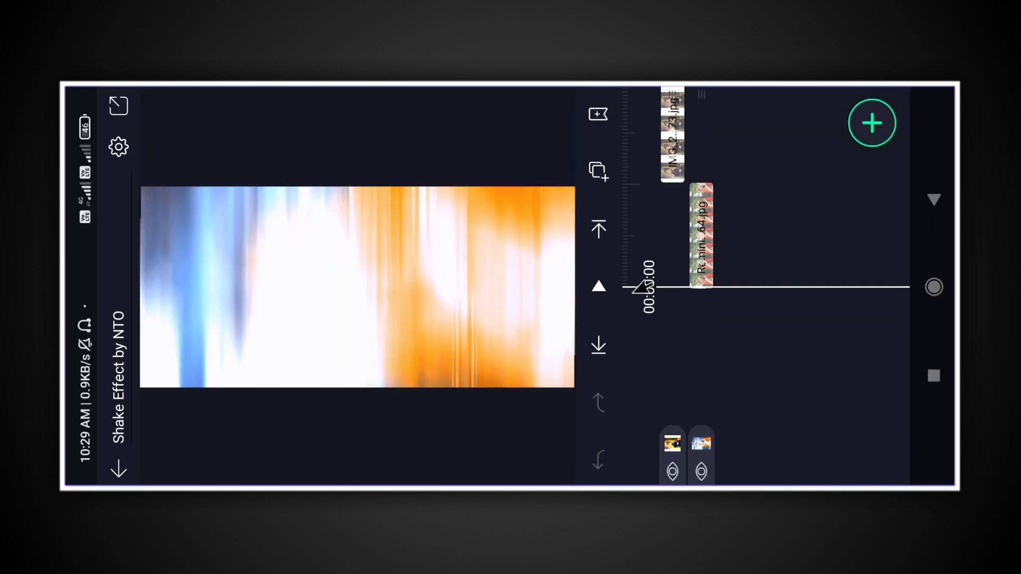
left_click(601, 286)
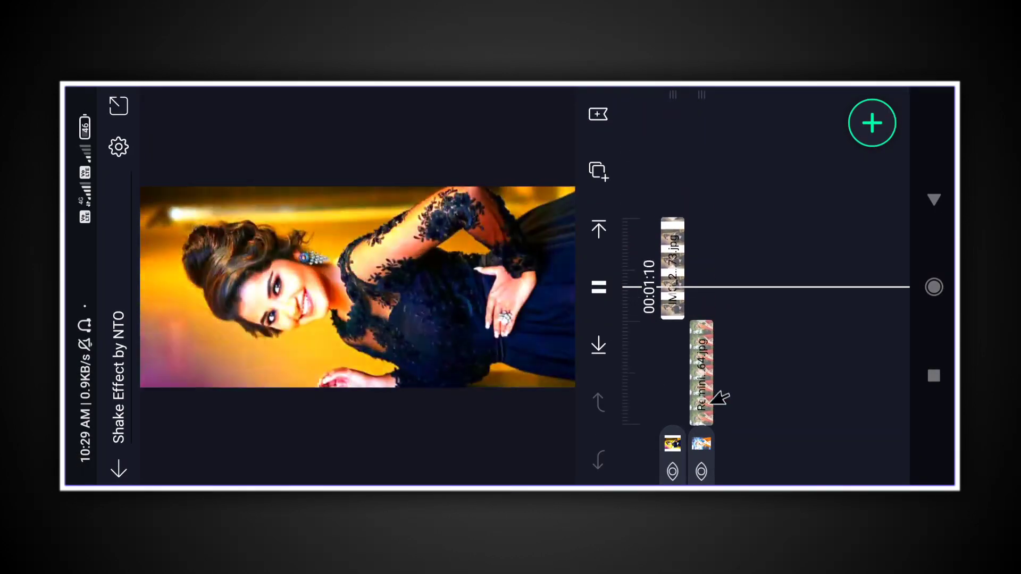
left_click(606, 285)
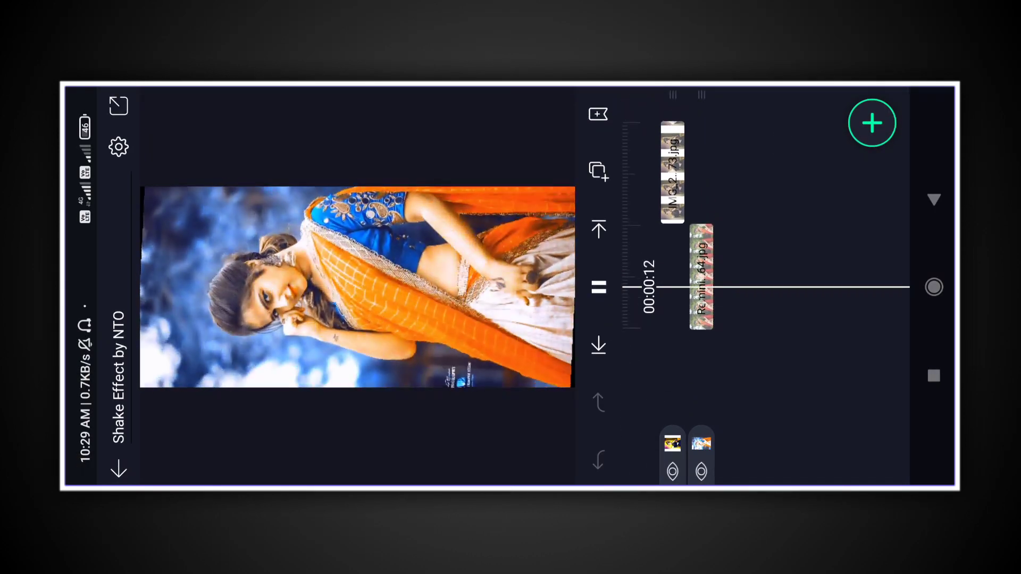
left_click_drag(773, 266, 788, 196)
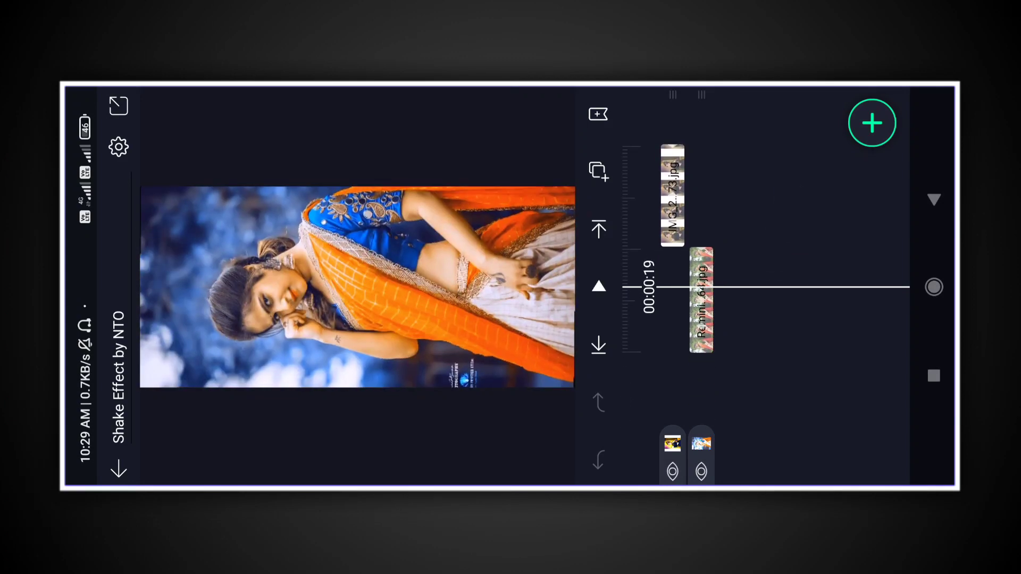
Copy all effects of the Remini20210726154347964.jpg layer and leave the shake effect project.
left_click(702, 292)
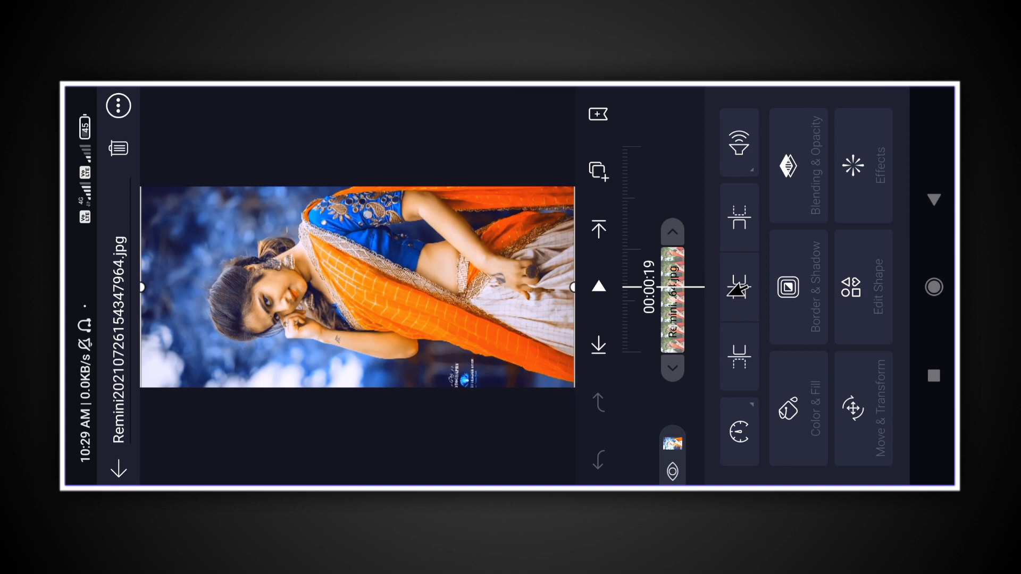
left_click(862, 159)
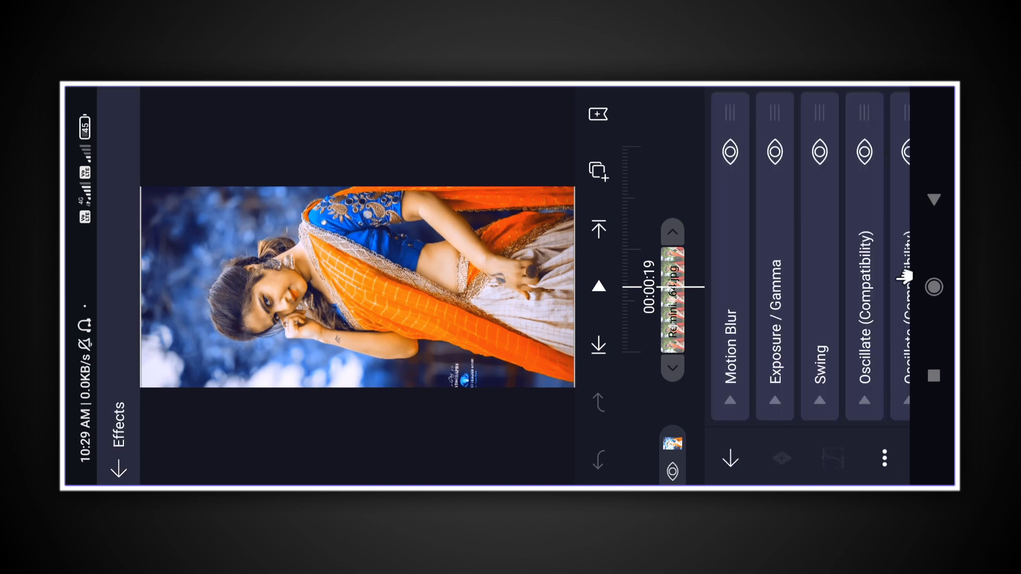
left_click(886, 452)
left_click(797, 433)
left_click(934, 196)
left_click(937, 191)
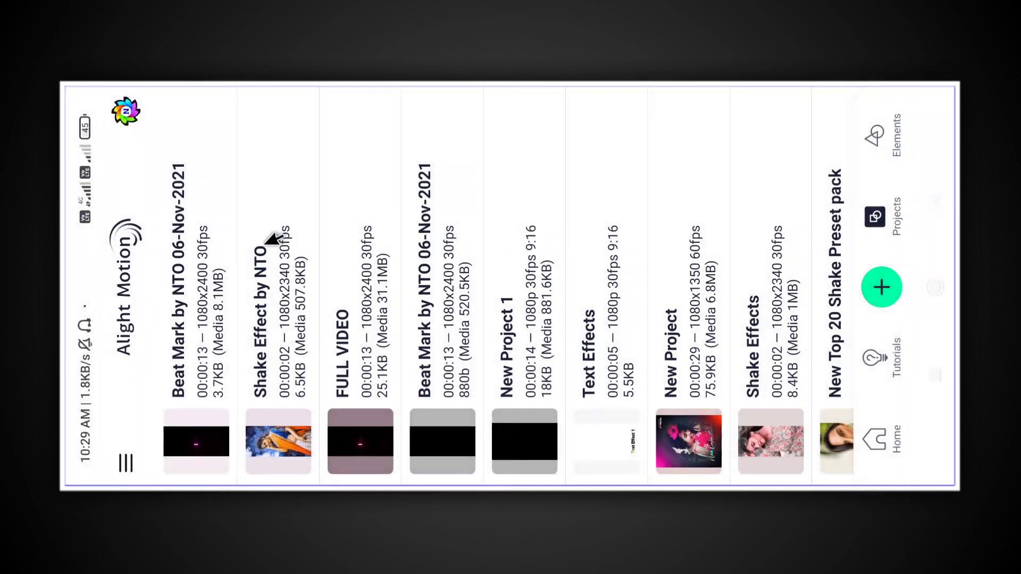
Open the Beat Mark by NTO 06-Nov-2021 project and paste the copied effects onto the short pink-dress photo layer at 00:07:19.
left_click(479, 264)
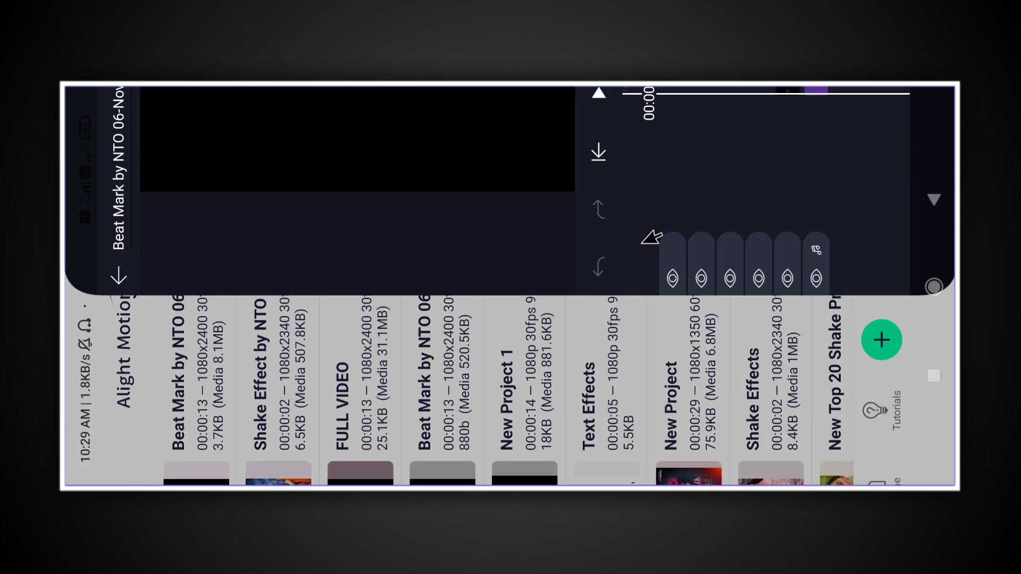
left_click_drag(803, 219, 813, 373)
left_click_drag(835, 258, 836, 301)
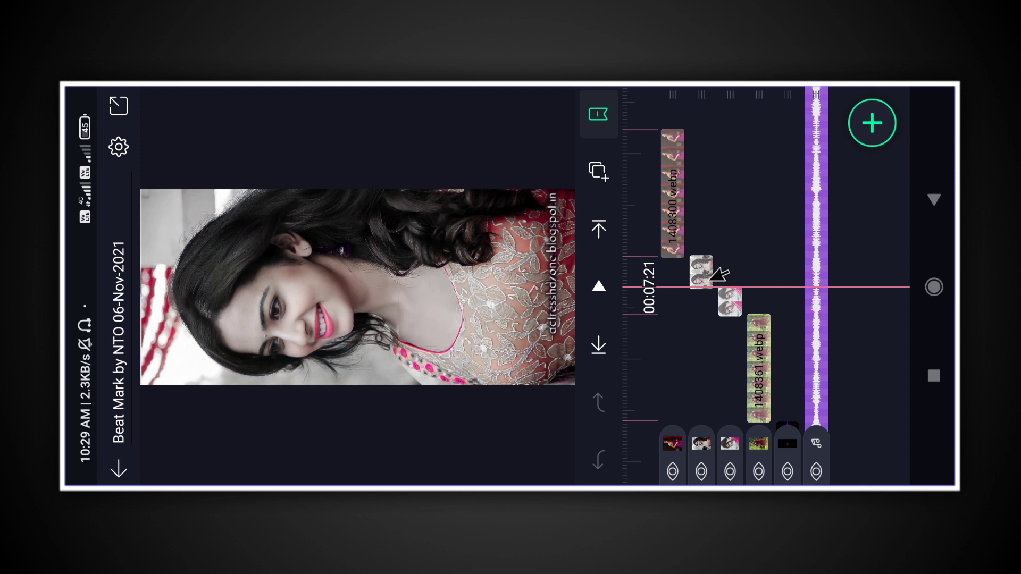
left_click_drag(746, 250, 749, 249)
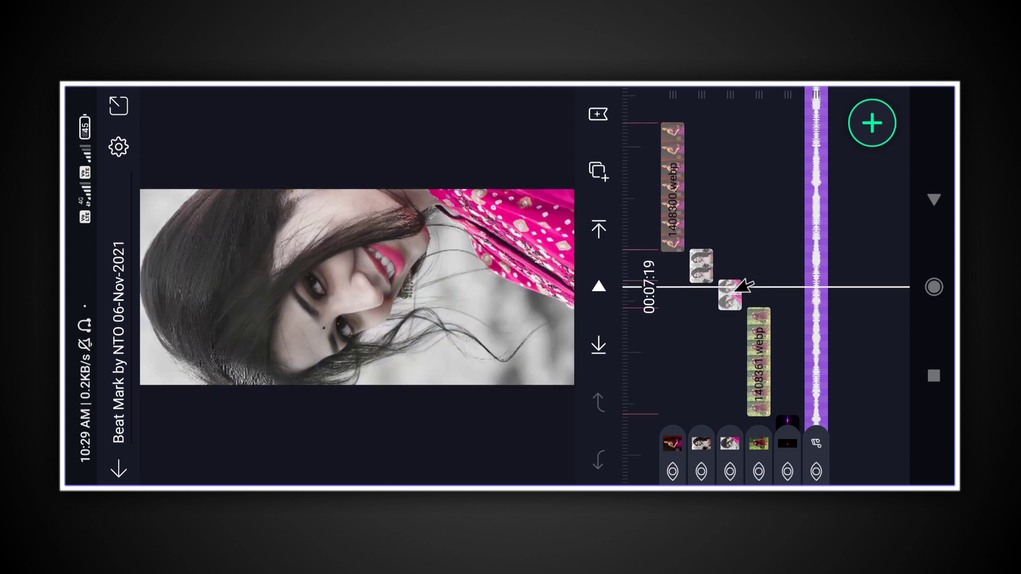
left_click(742, 288)
left_click(856, 182)
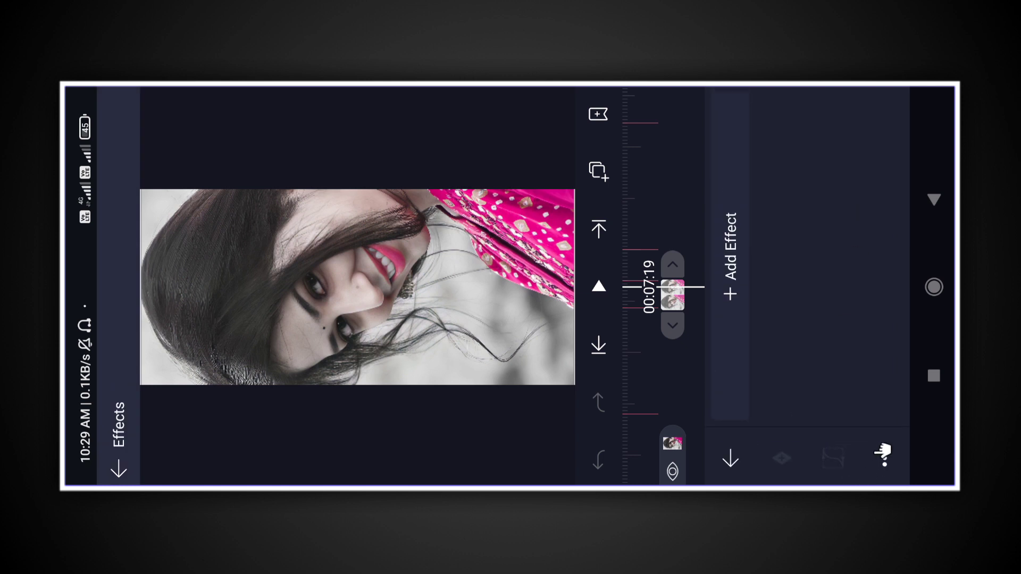
left_click(885, 458)
left_click(843, 420)
left_click(710, 231)
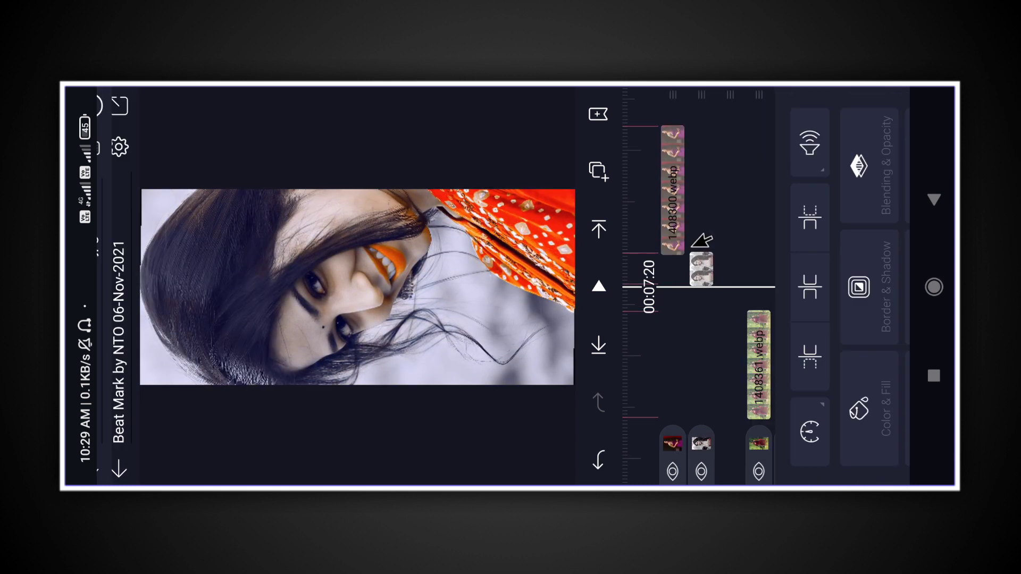
Paste the copied shake effects onto the next short photo layer, which starts near the 00:07:21 beat marker.
left_click(702, 266)
left_click(855, 170)
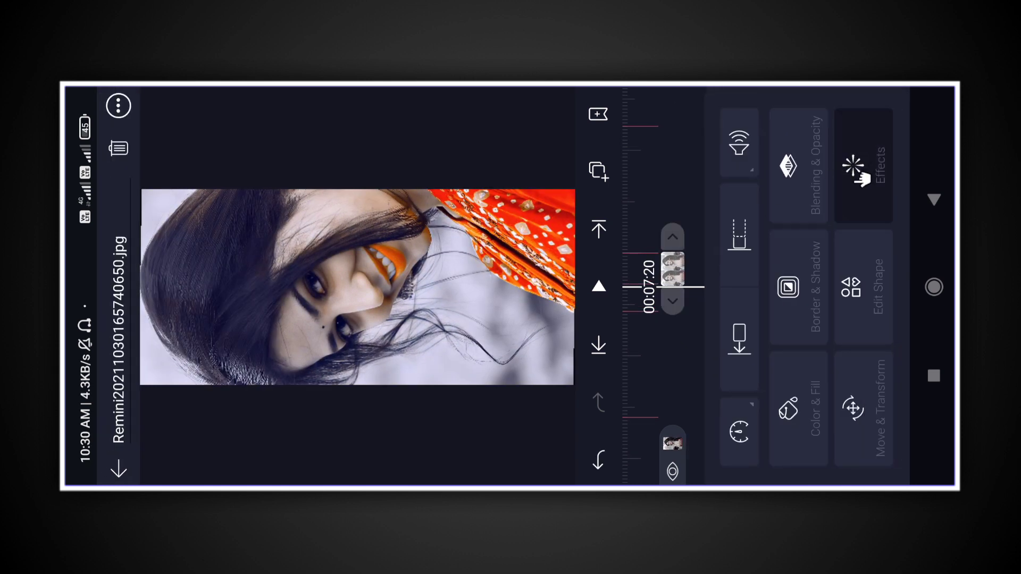
left_click(884, 458)
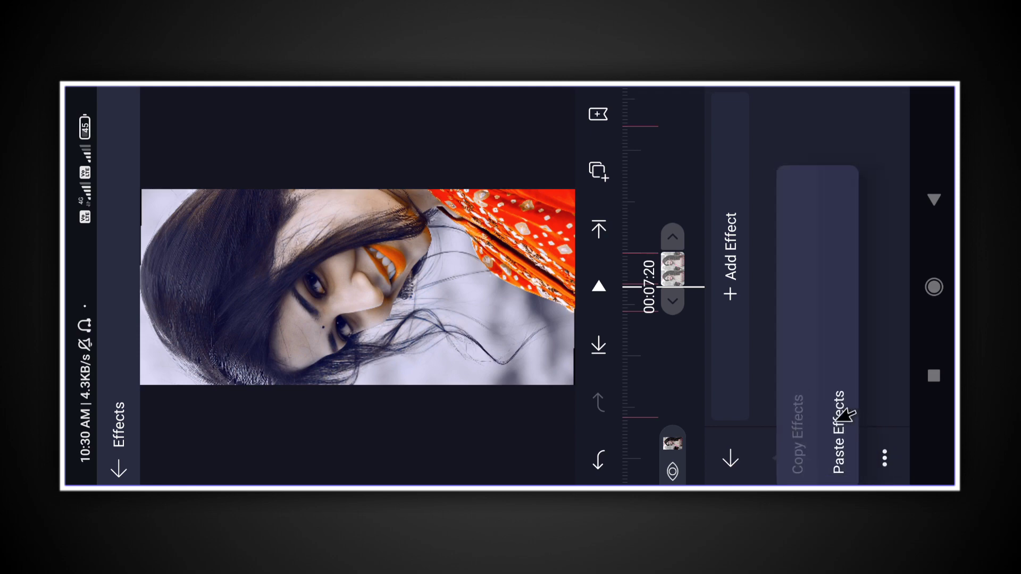
left_click(843, 418)
left_click(684, 210)
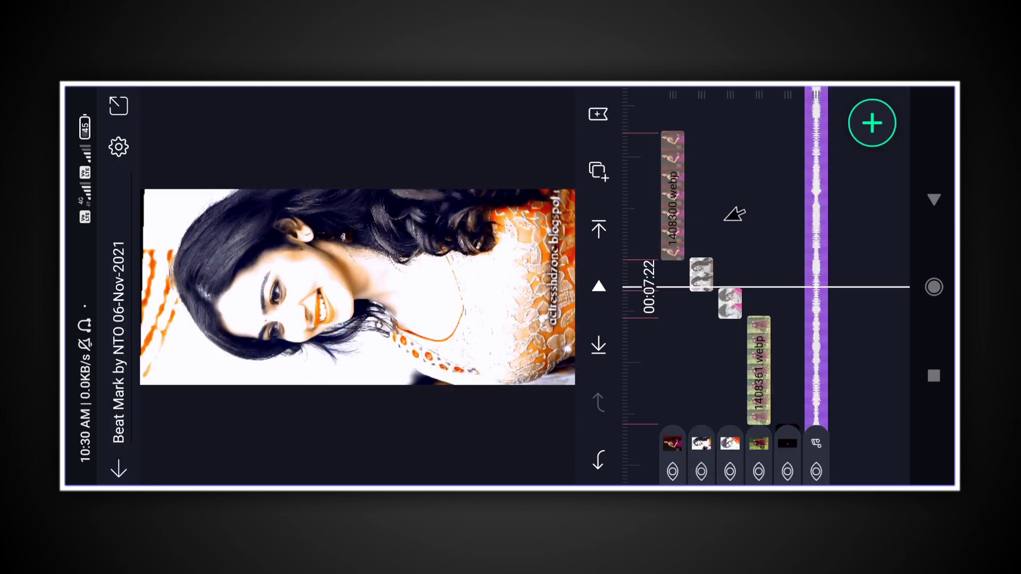
left_click_drag(737, 239, 737, 423)
left_click_drag(706, 170, 708, 306)
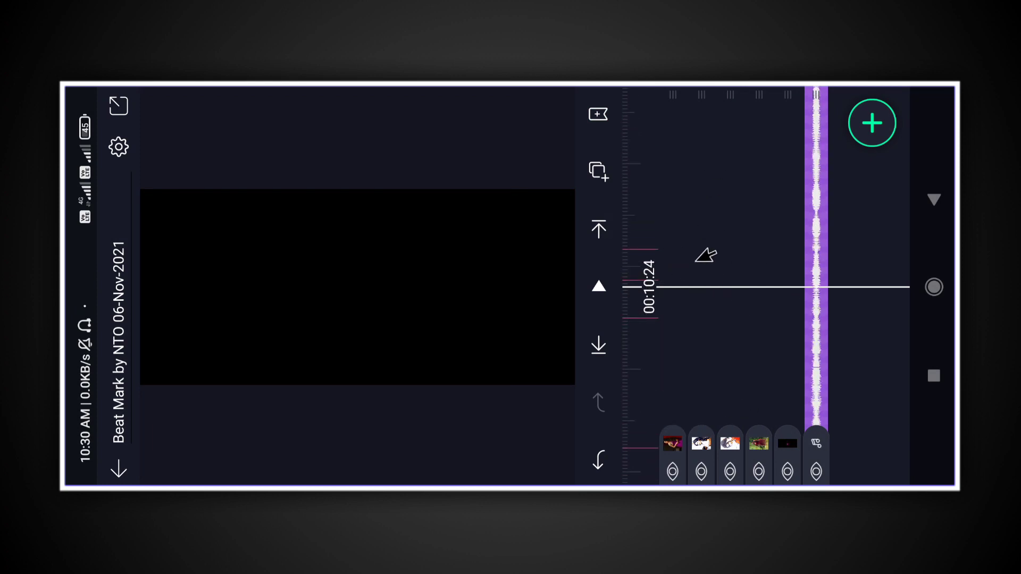
left_click_drag(788, 205, 779, 117)
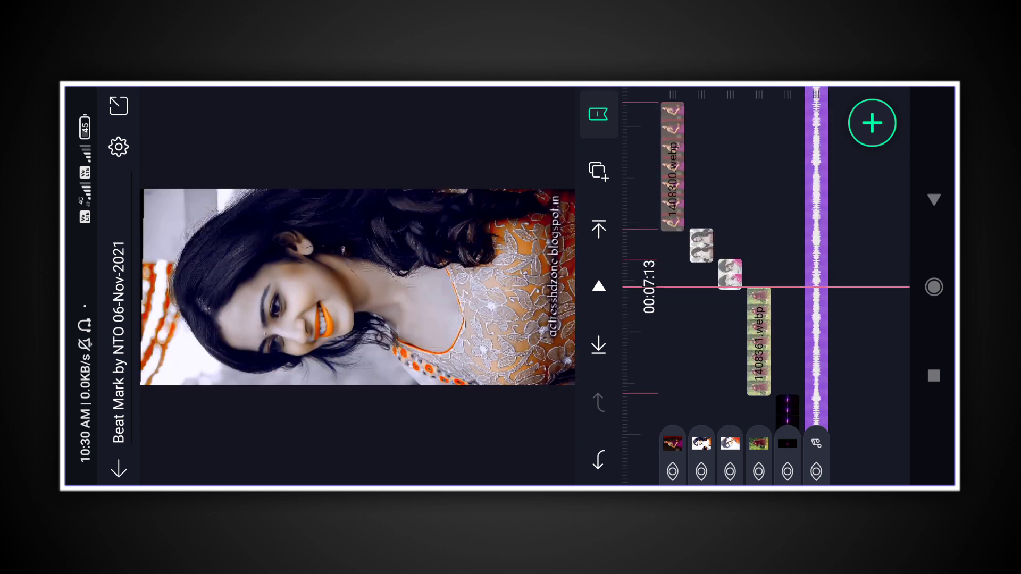
Copy all effects of the IMG_20211017_135235_273.jpg layer in the Shake Effect by NTO project and leave that project.
left_click(933, 200)
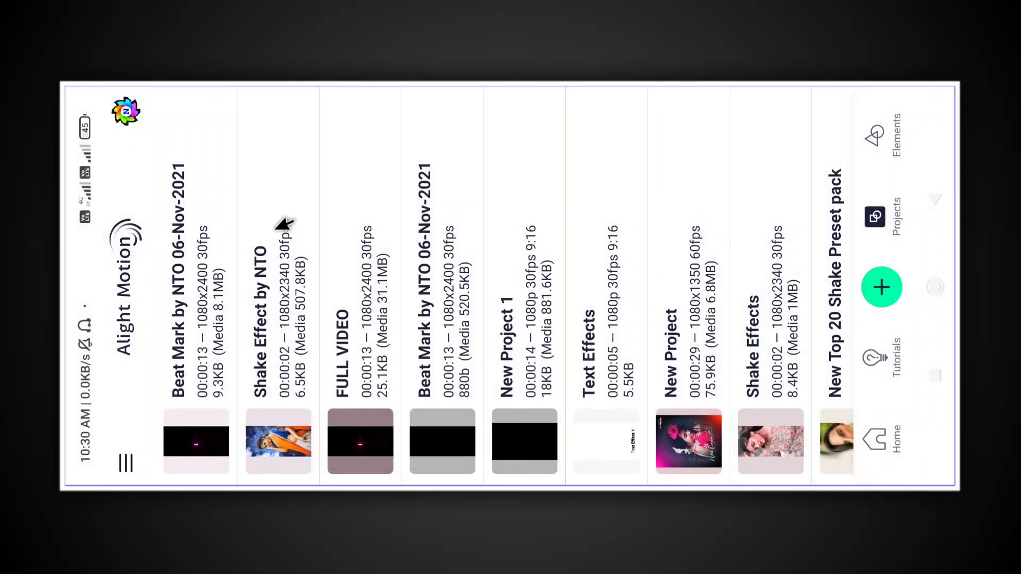
left_click(282, 241)
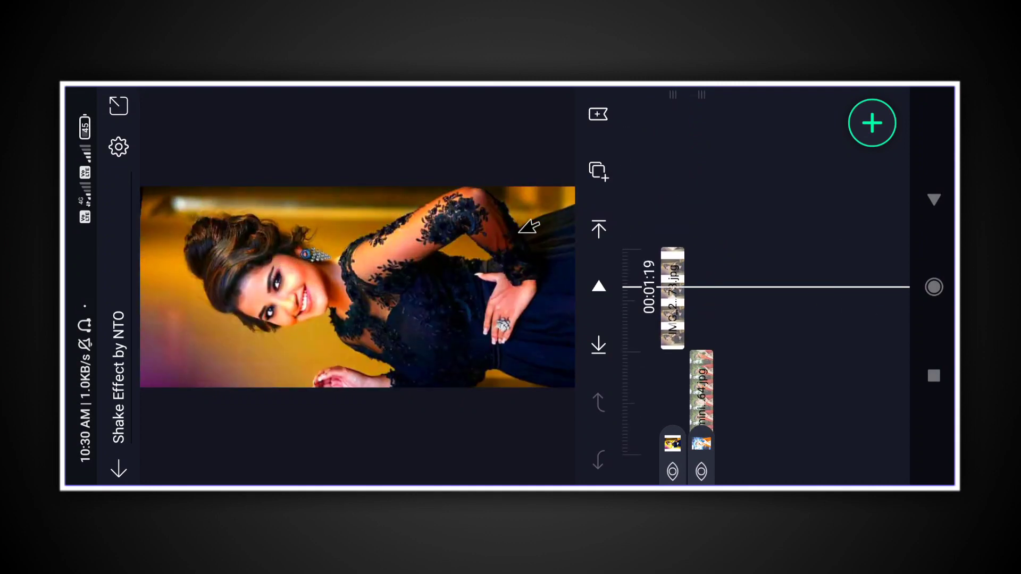
left_click(686, 273)
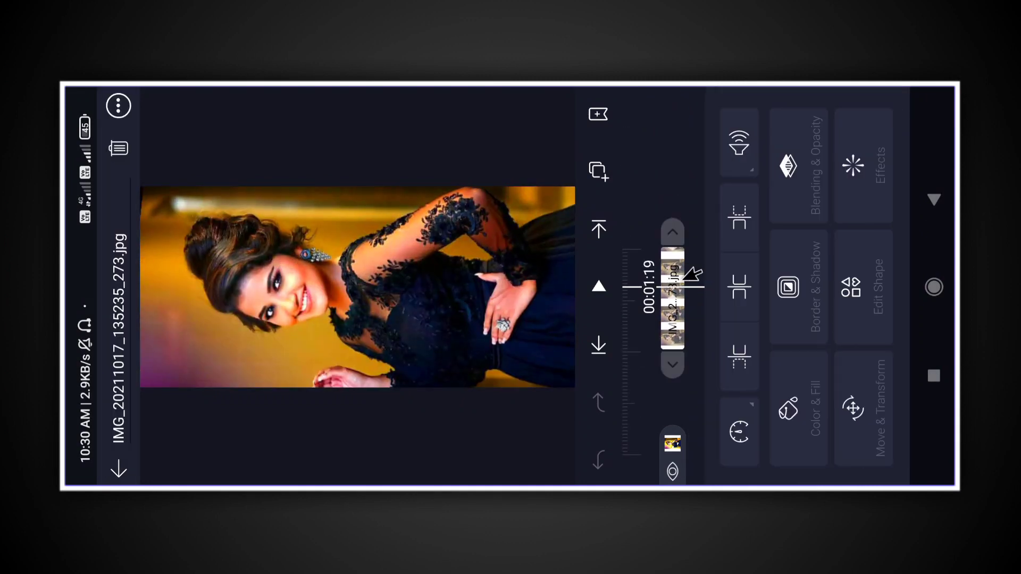
left_click(876, 168)
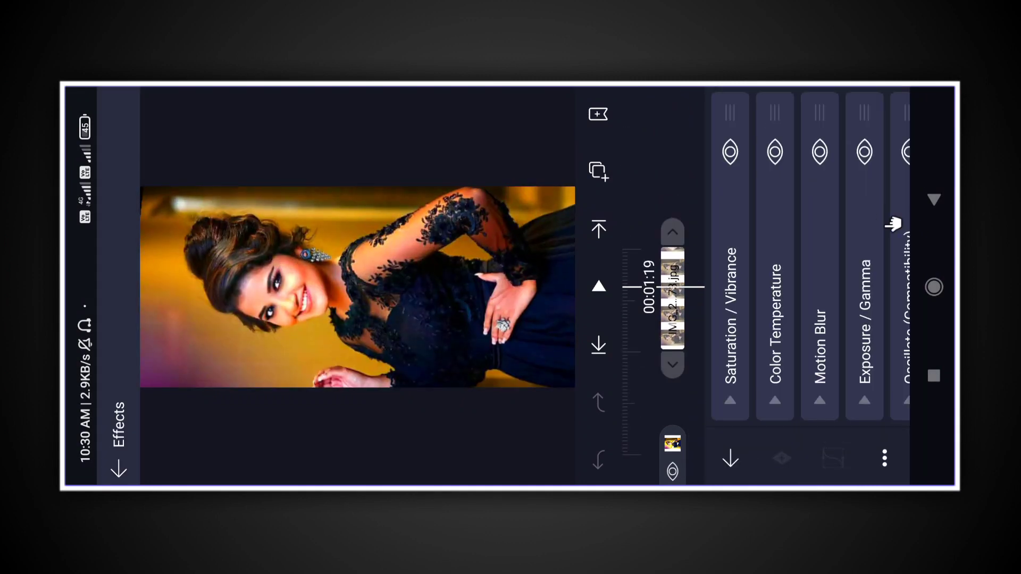
left_click(885, 456)
left_click(810, 399)
left_click(935, 199)
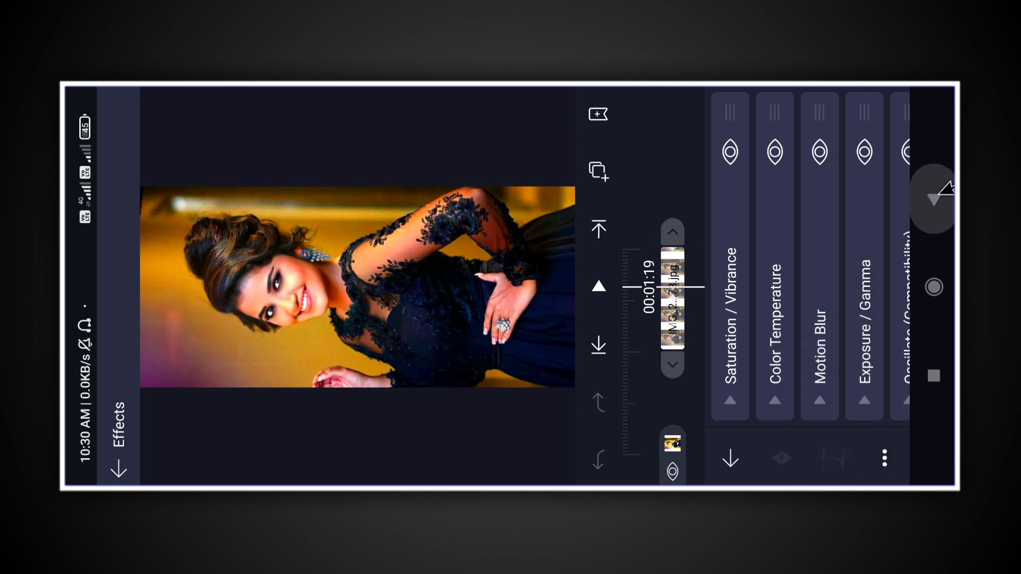
left_click(934, 199)
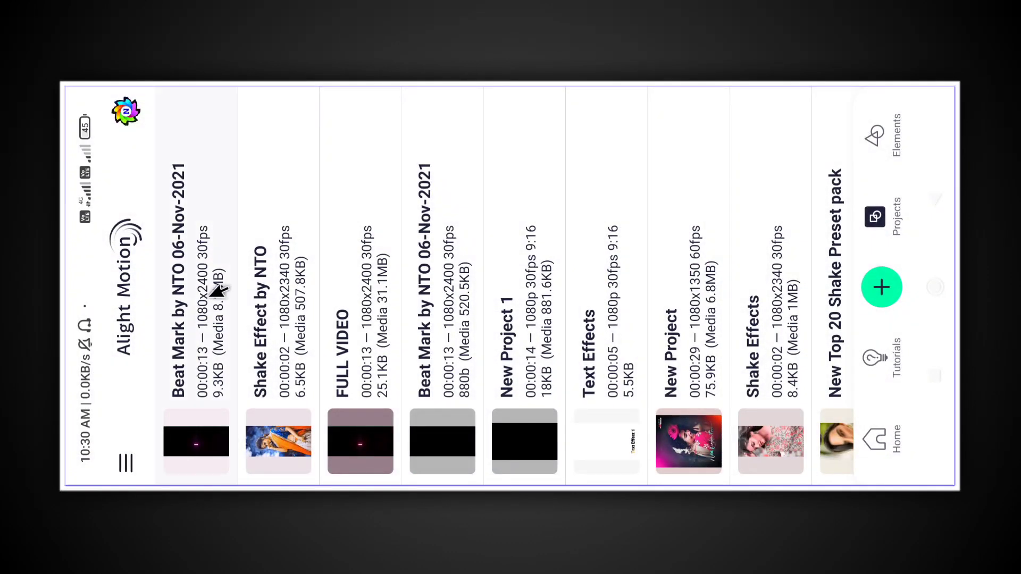
Reopen the Beat Mark by NTO 06-Nov-2021 project and paste the copied effects onto the 1408361.webp photo layer.
left_click(218, 290)
mouse_move(834, 404)
left_mouse_down()
mouse_move(834, 321)
mouse_move(835, 413)
left_mouse_up()
left_click_drag(859, 248, 859, 190)
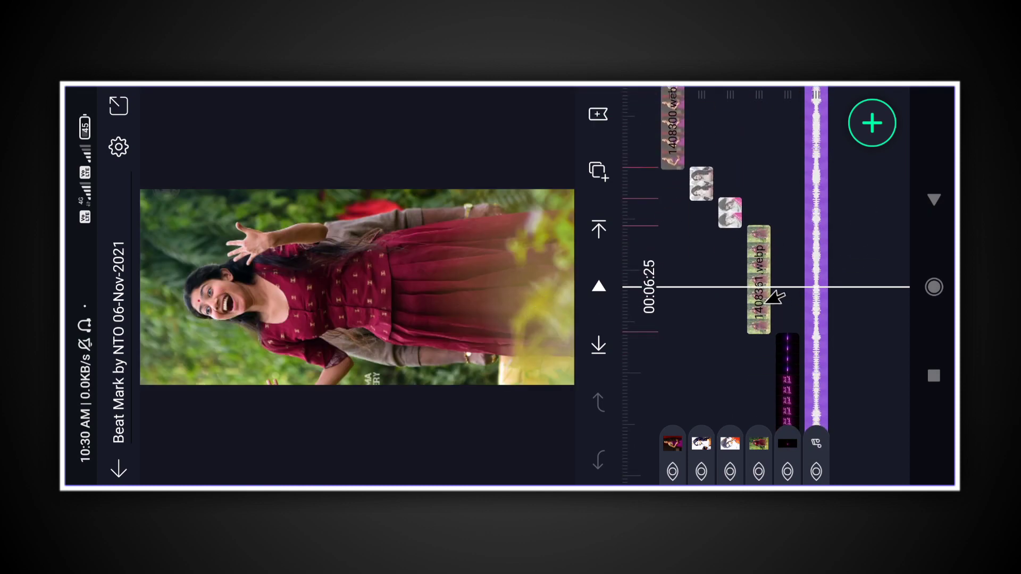
left_click(760, 268)
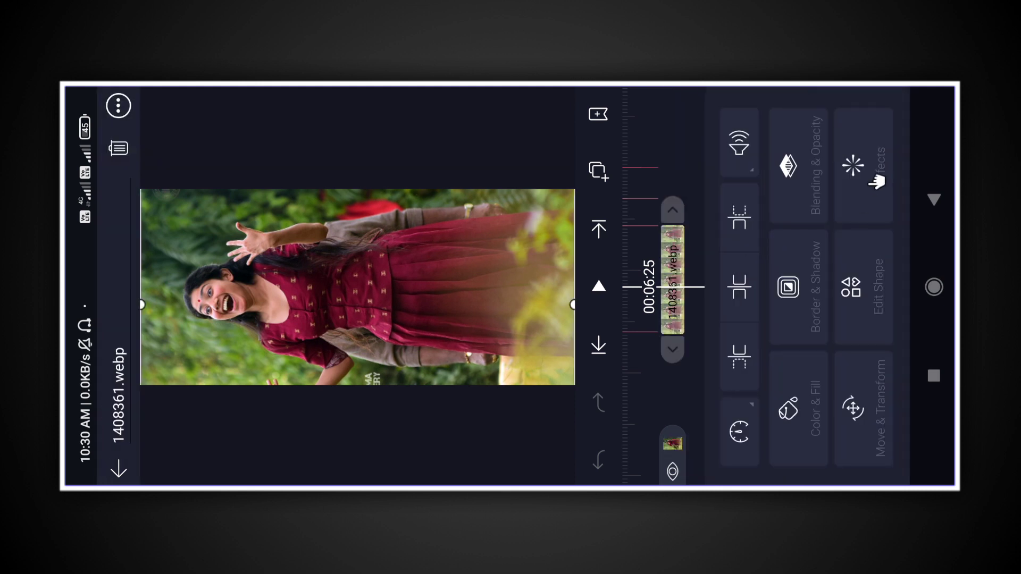
left_click(861, 165)
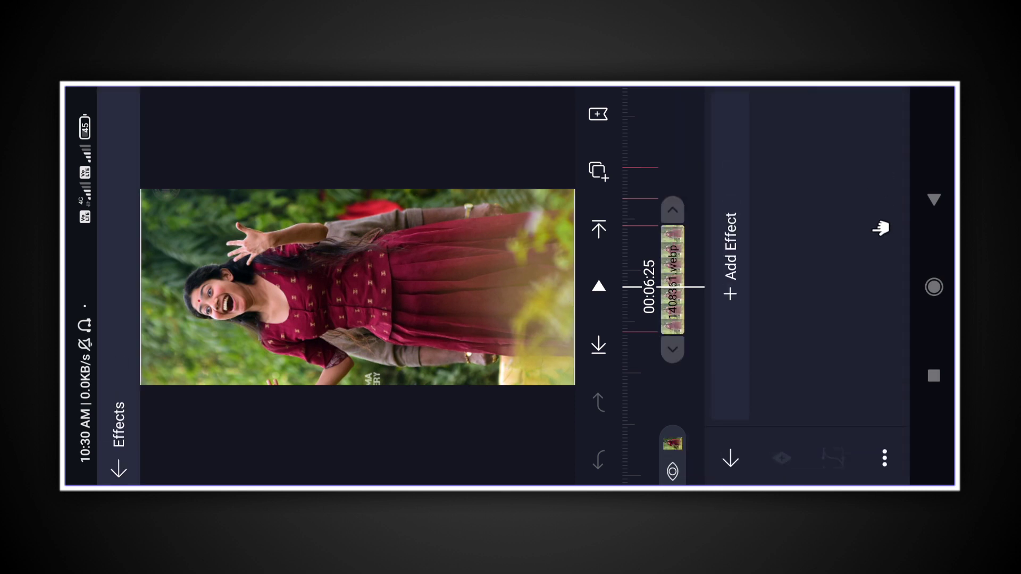
left_click(885, 457)
left_click(848, 427)
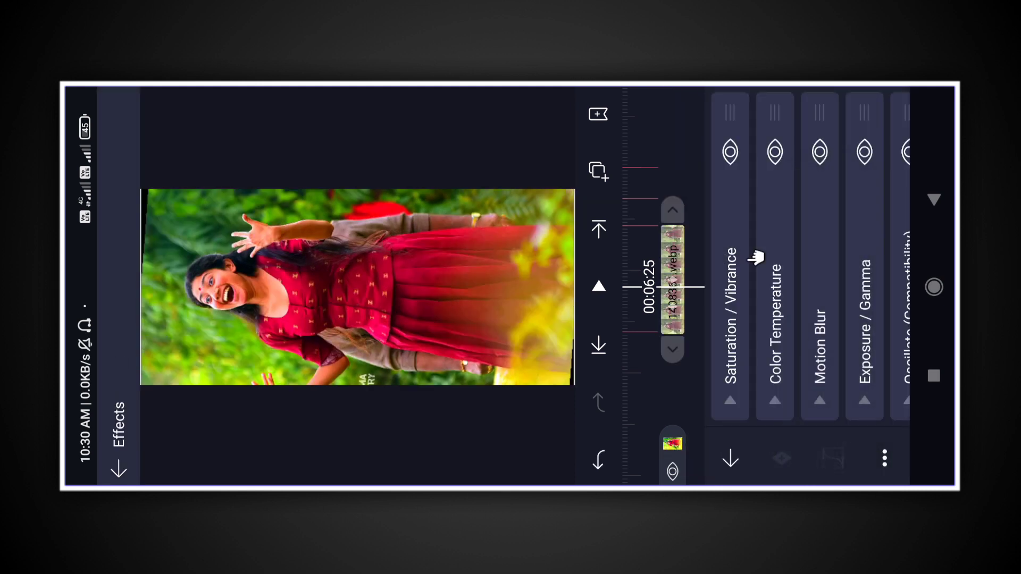
left_click(674, 157)
Paste the copied shake effects onto the purple-saree photo layer that starts at the 00:08:00 beat marker.
left_click_drag(729, 153, 746, 348)
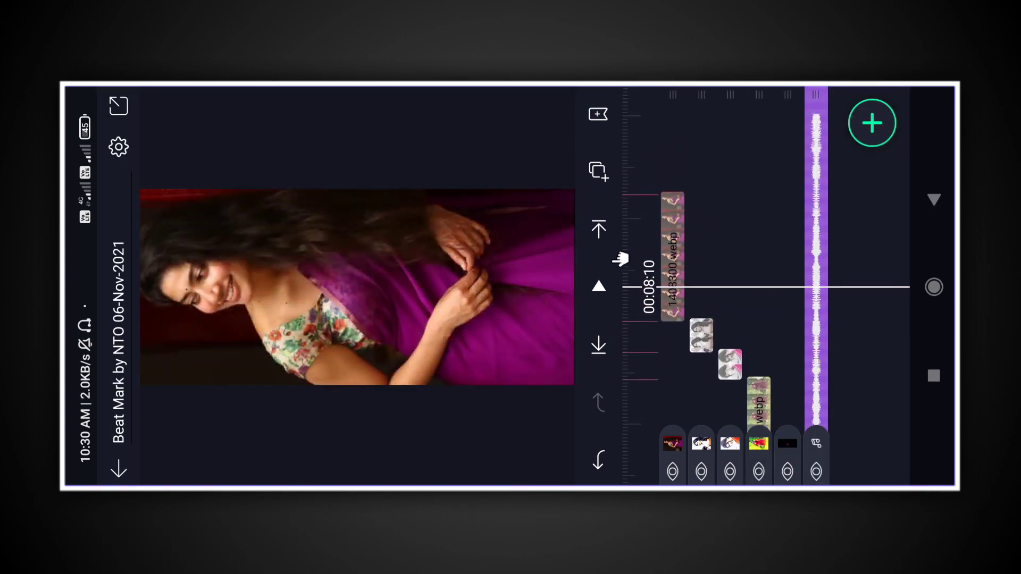
left_click(674, 234)
left_click(867, 166)
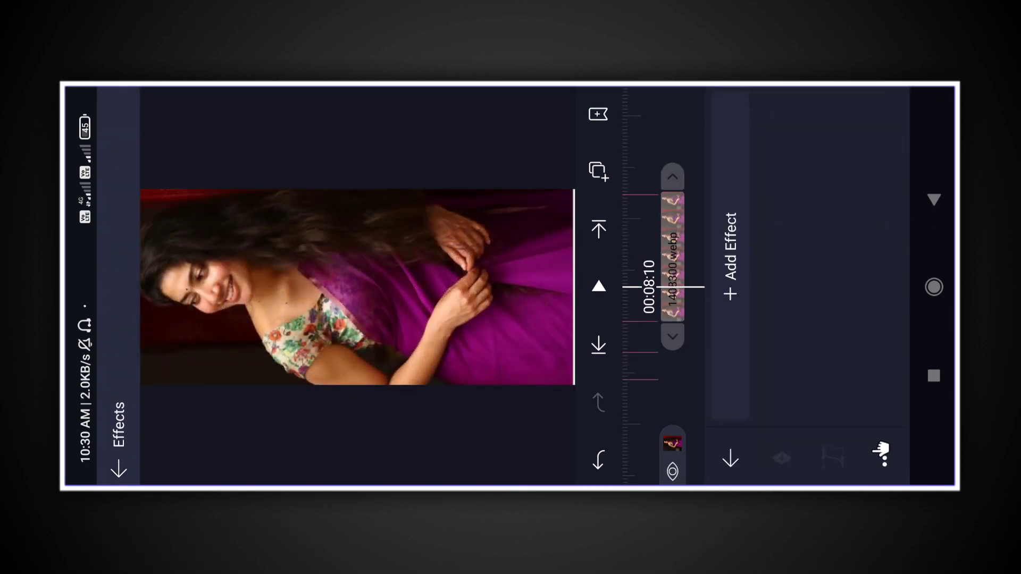
left_click(883, 454)
left_click(832, 407)
left_click(674, 159)
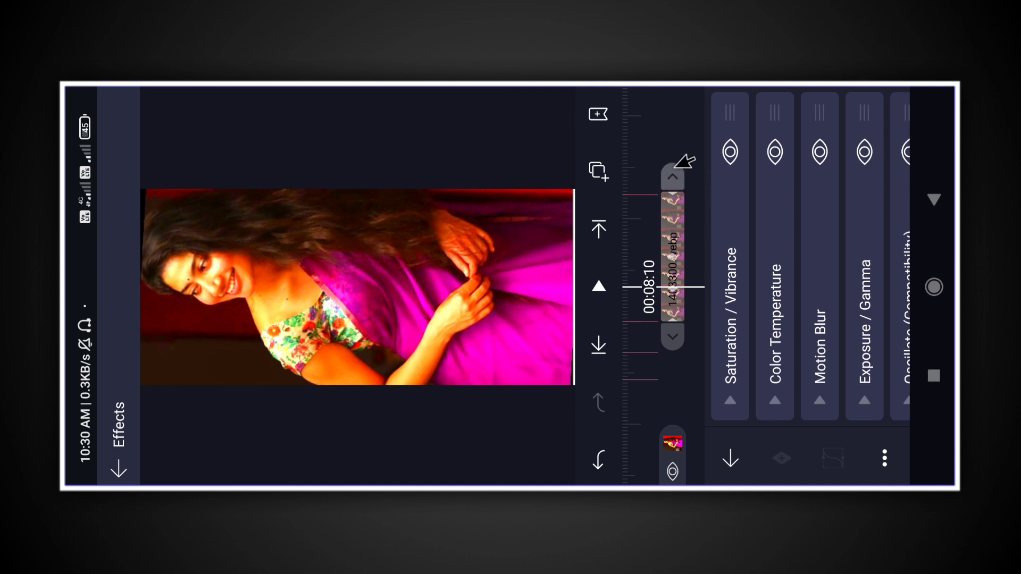
Add the Happy Birthday overlay image 20211106_081909.png from the pixelLab album at the 00:06:12 beat marker.
left_click_drag(759, 243, 752, 413)
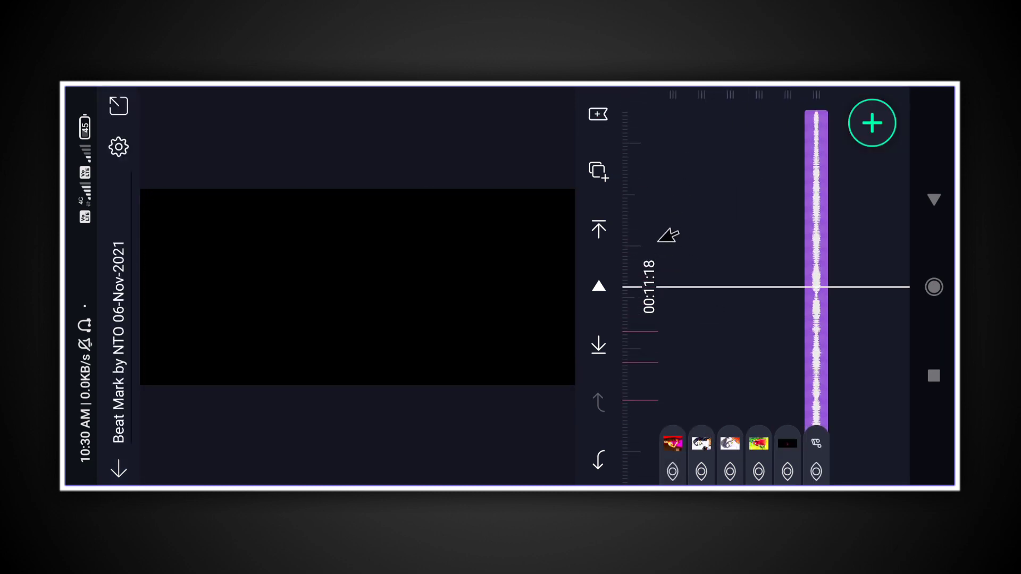
left_click_drag(825, 204, 835, 106)
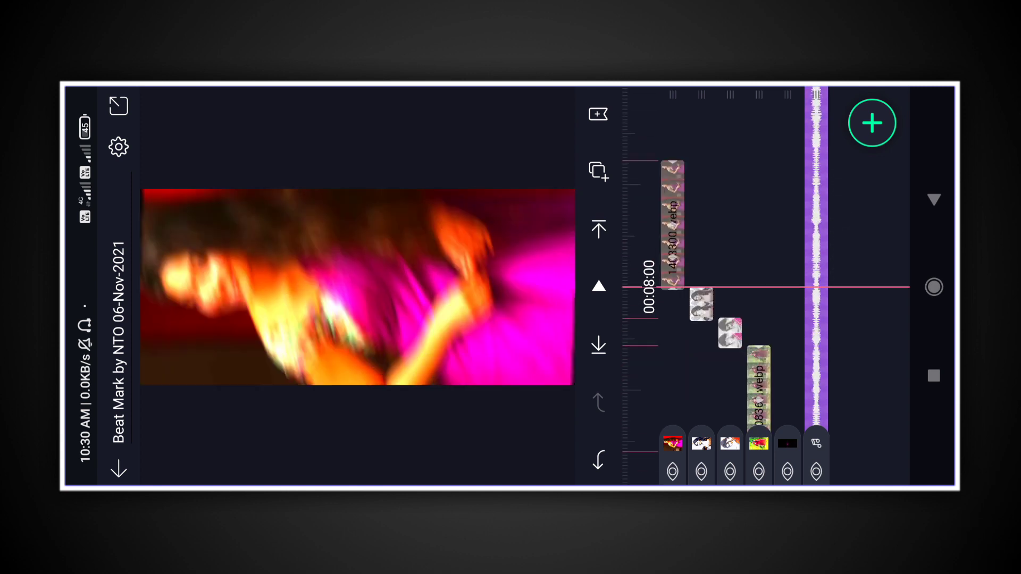
left_click_drag(822, 246, 825, 404)
left_click_drag(769, 162, 787, 319)
left_click_drag(829, 188, 837, 367)
left_click_drag(834, 186, 849, 307)
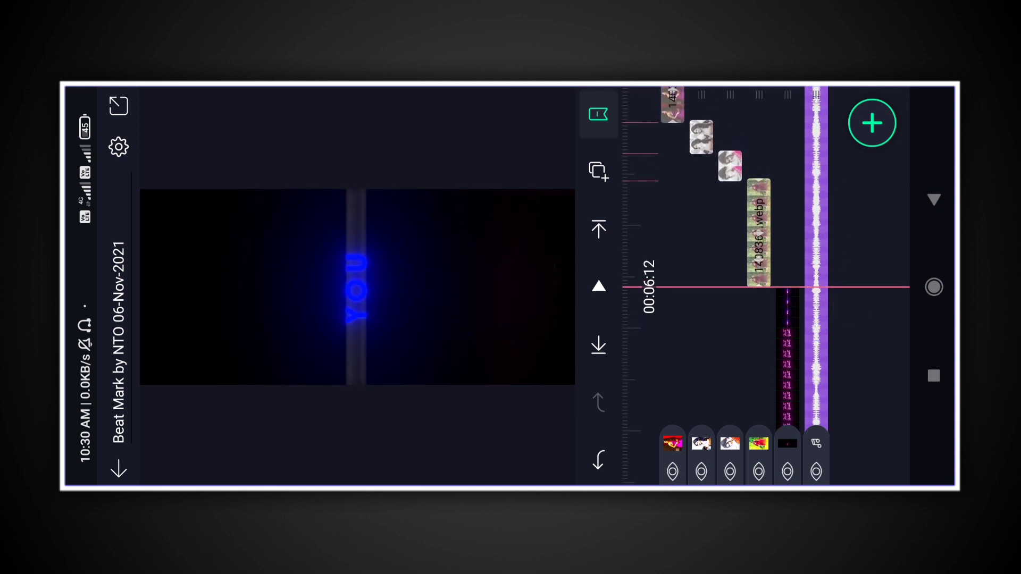
left_click(875, 123)
left_click(681, 355)
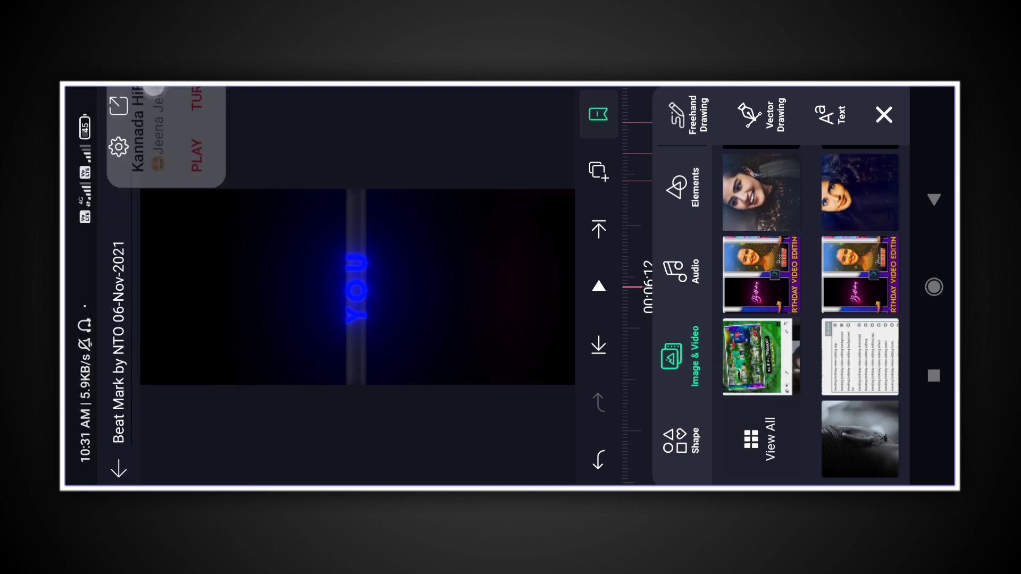
left_click(786, 422)
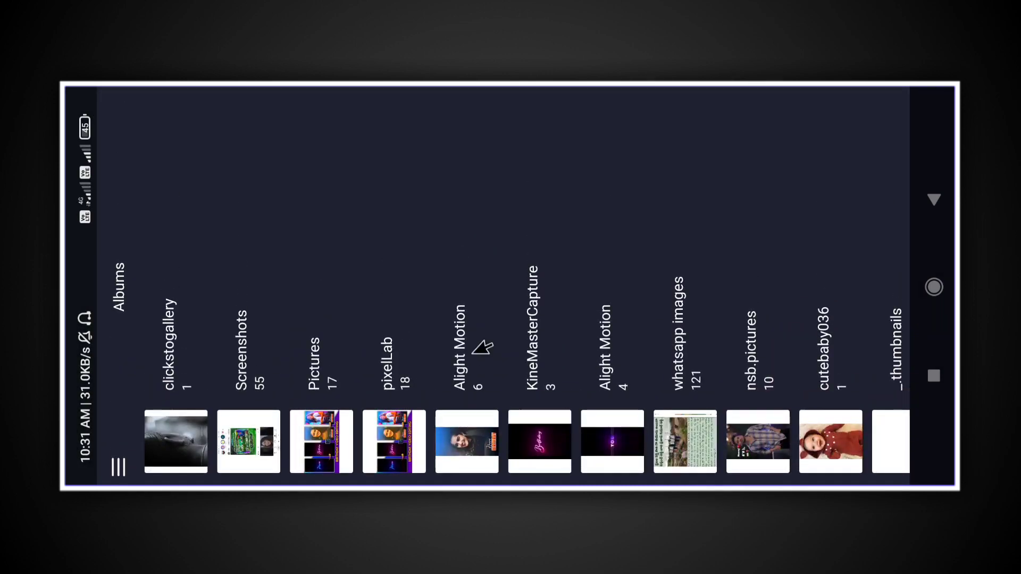
left_click(408, 271)
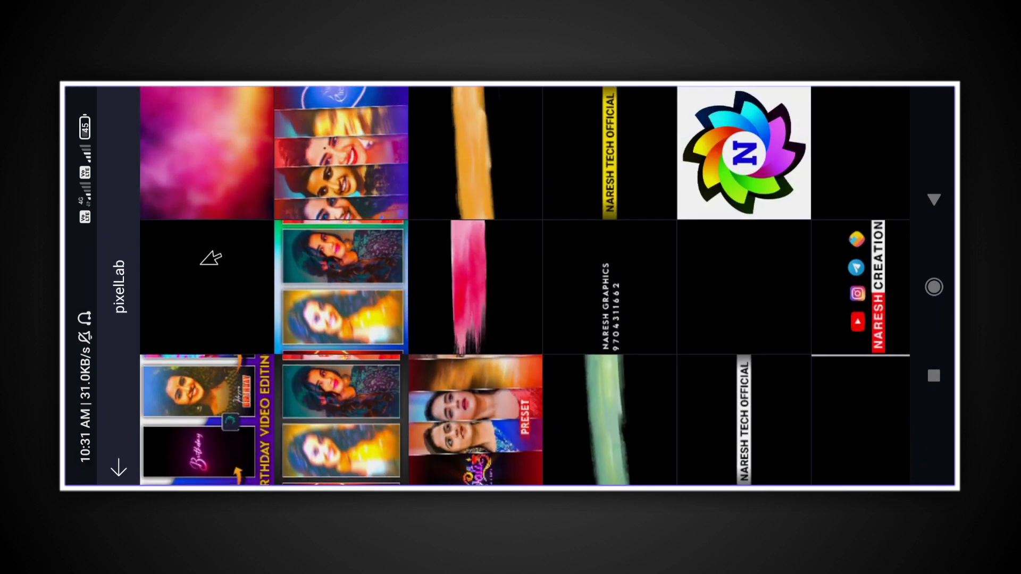
left_click(208, 273)
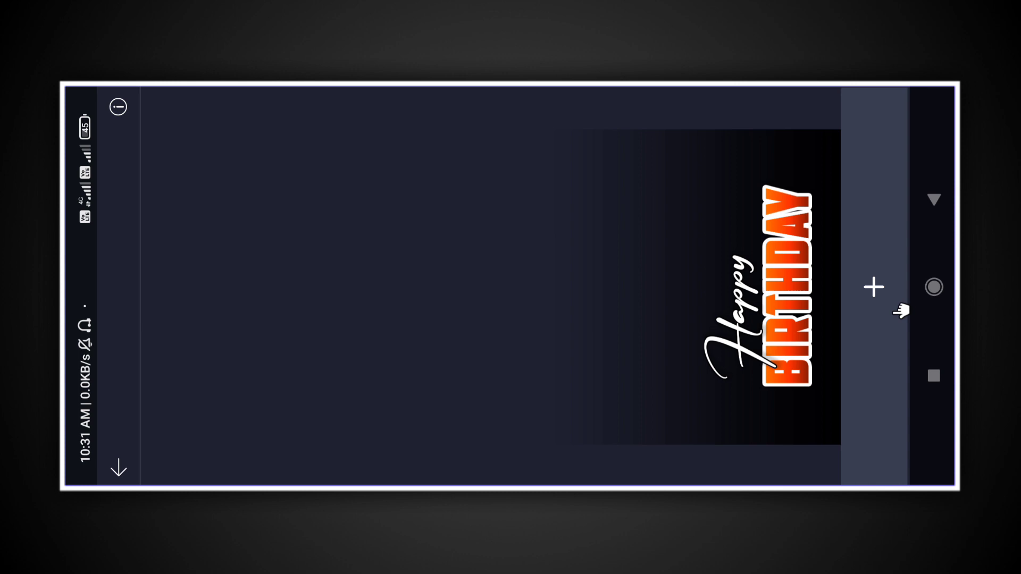
left_click(874, 287)
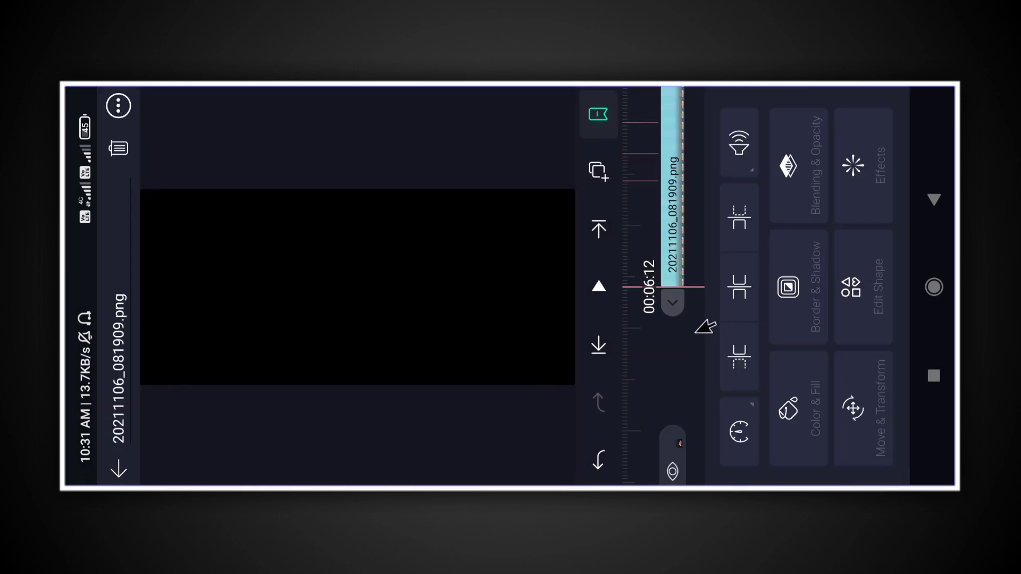
Extend the 20211106_081909.png Happy Birthday layer past the last photo to about the end of the audio track.
left_click(681, 315)
left_click_drag(739, 250, 745, 294)
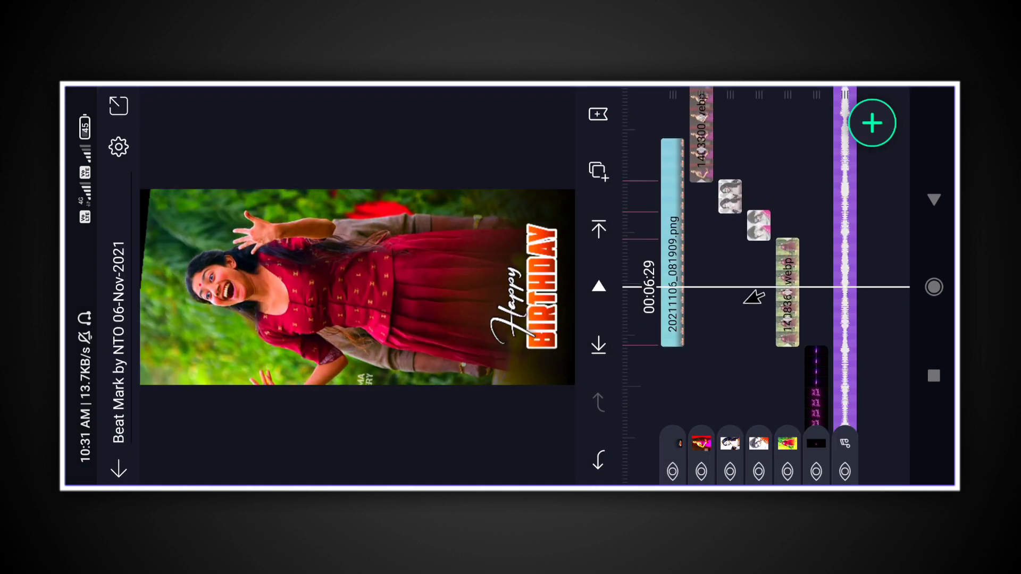
left_click_drag(775, 162, 776, 260)
left_click(672, 329)
left_click_drag(671, 218, 701, 350)
left_click_drag(675, 256, 700, 85)
left_click_drag(686, 212, 686, 91)
left_click_drag(686, 213, 704, 225)
left_click(664, 170)
left_click_drag(750, 255, 771, 91)
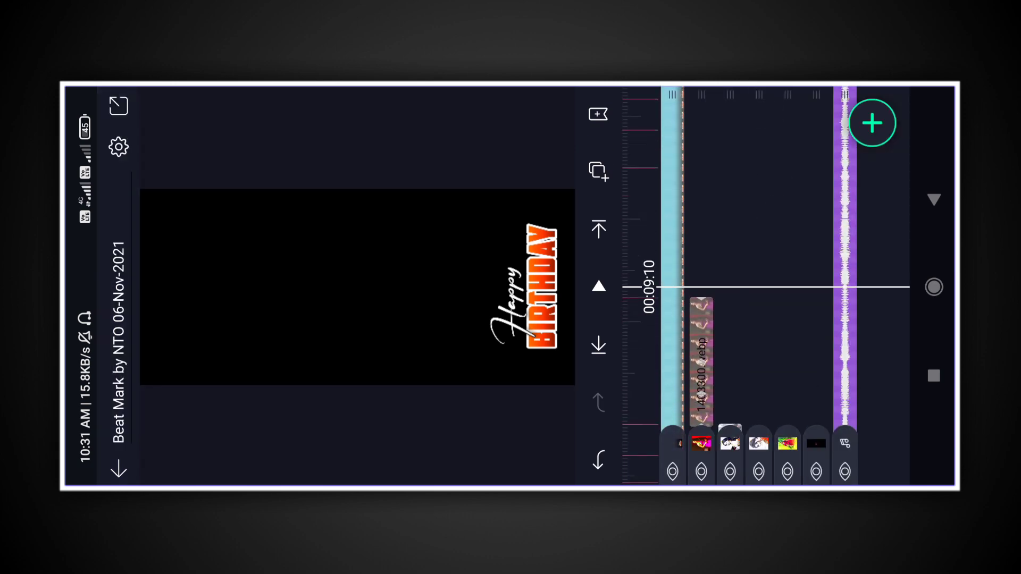
Preview the finished timeline and export the project as an MP4 video at 720p (HD), 30 fps.
left_click_drag(797, 250, 807, 96)
left_click_drag(821, 273, 816, 399)
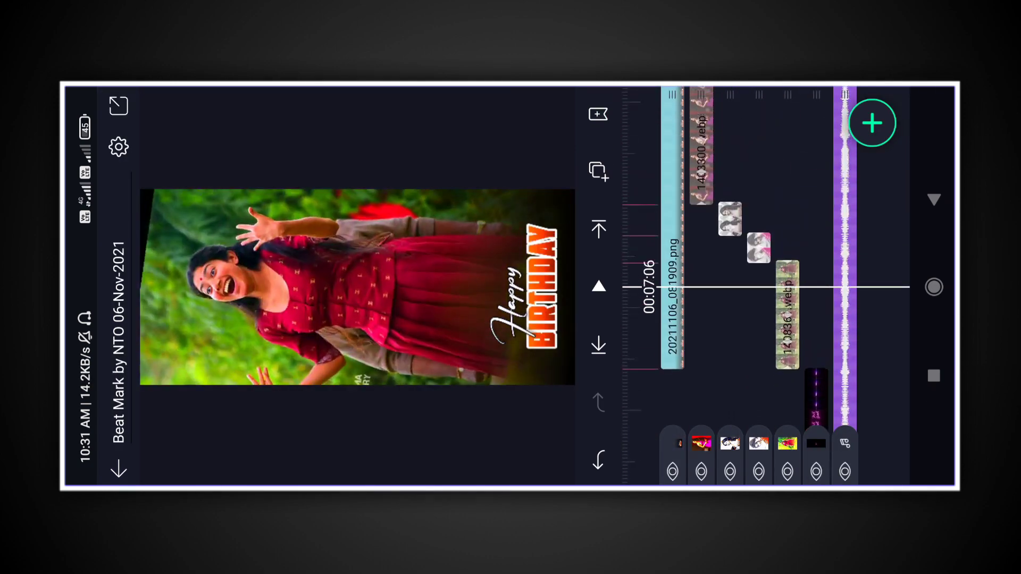
left_click_drag(811, 138, 809, 269)
left_click_drag(797, 176, 789, 106)
left_click_drag(802, 239, 792, 373)
scroll(755, 287, "down", 5)
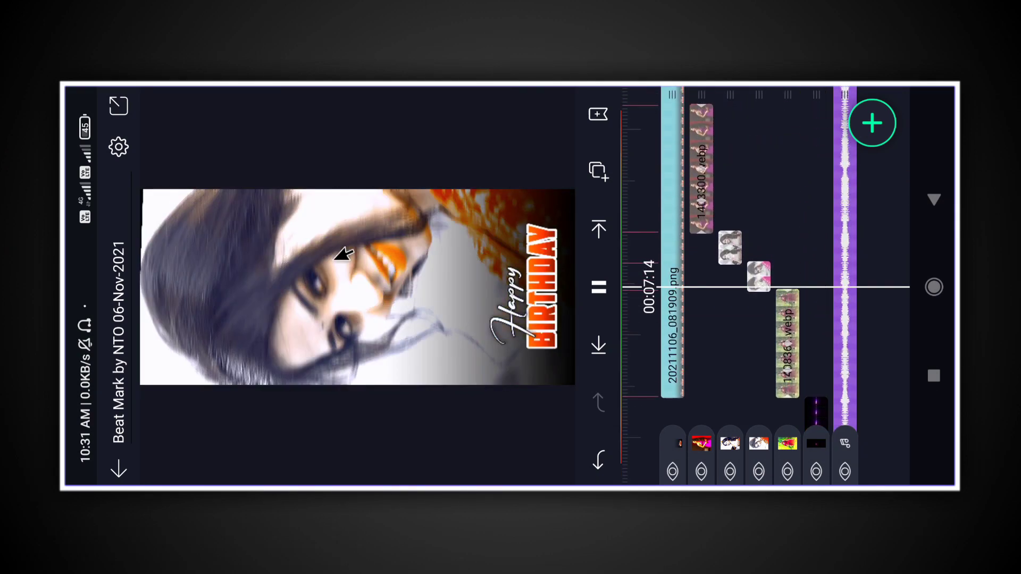
left_click(118, 105)
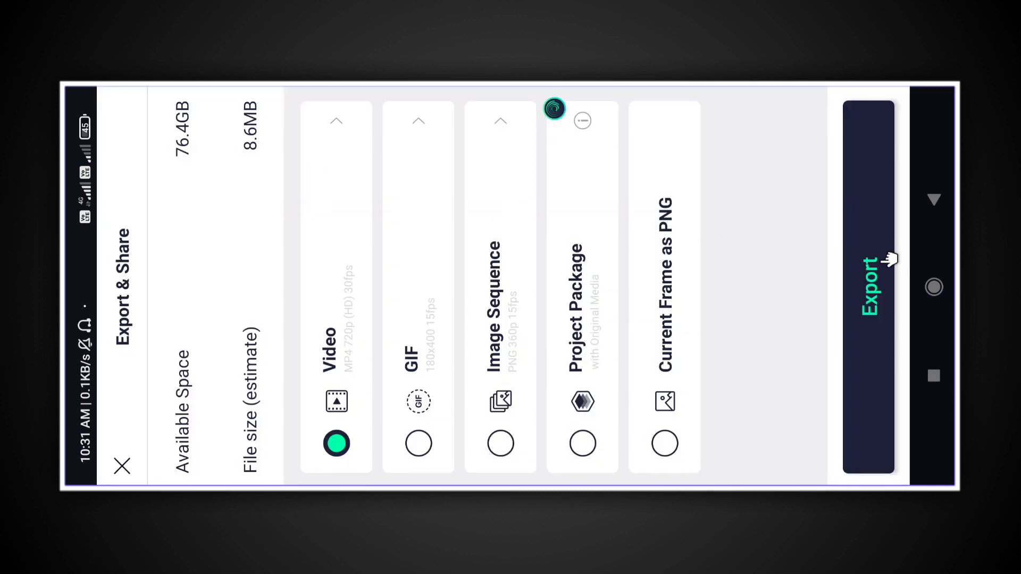
left_click(872, 282)
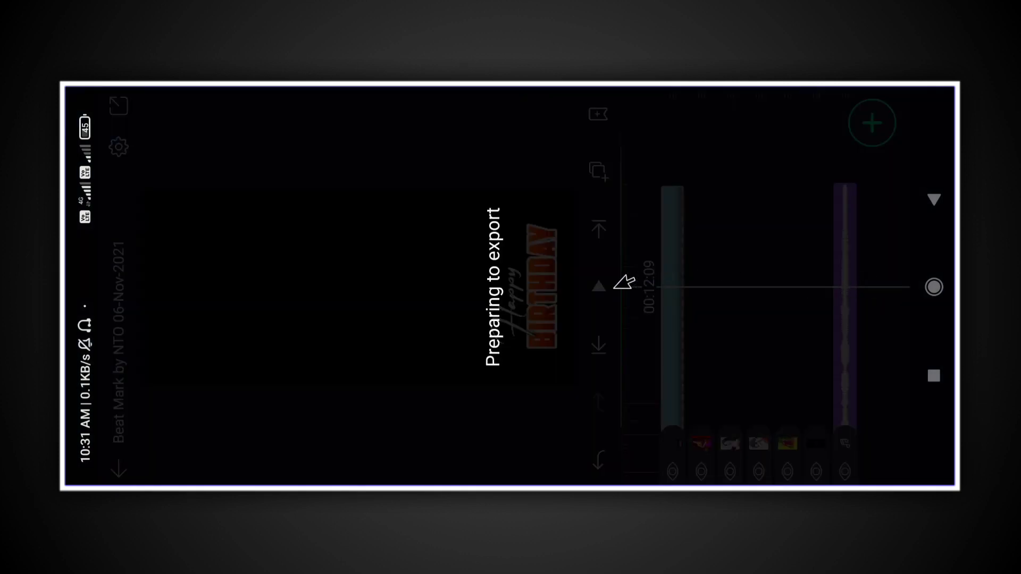